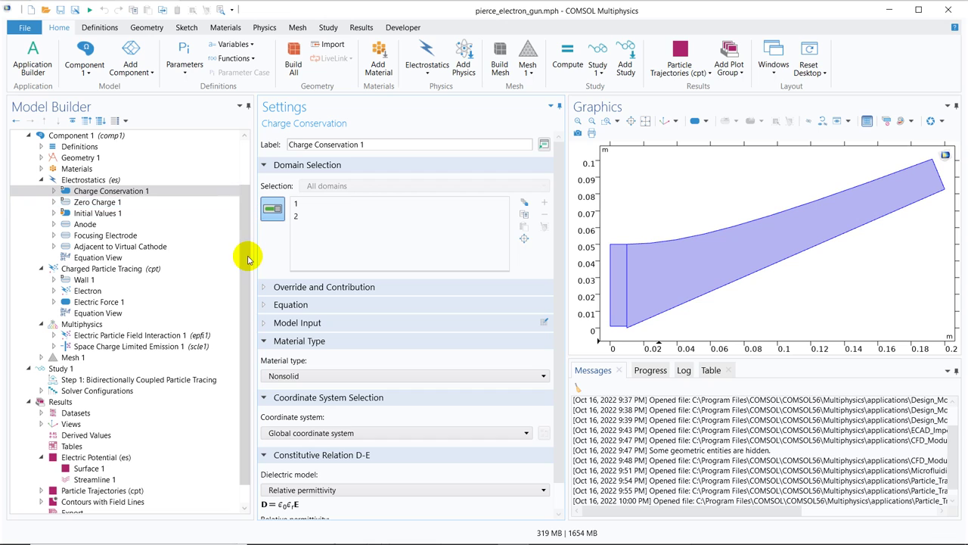
Scroll the Model Builder tree back up to the top
{"action": "left_click_drag", "start_coordinate": [247, 254], "coordinate": [244, 184]}
View Charge Conservation 1, then bring up the Electrostatics (es) interface settings
{"action": "left_click", "coordinate": [85, 247]}
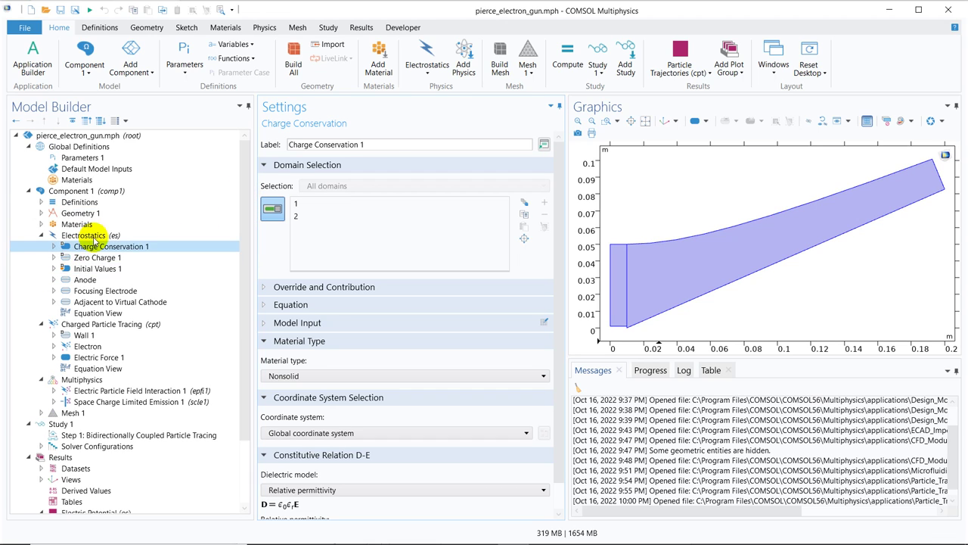
{"action": "left_click", "coordinate": [87, 235]}
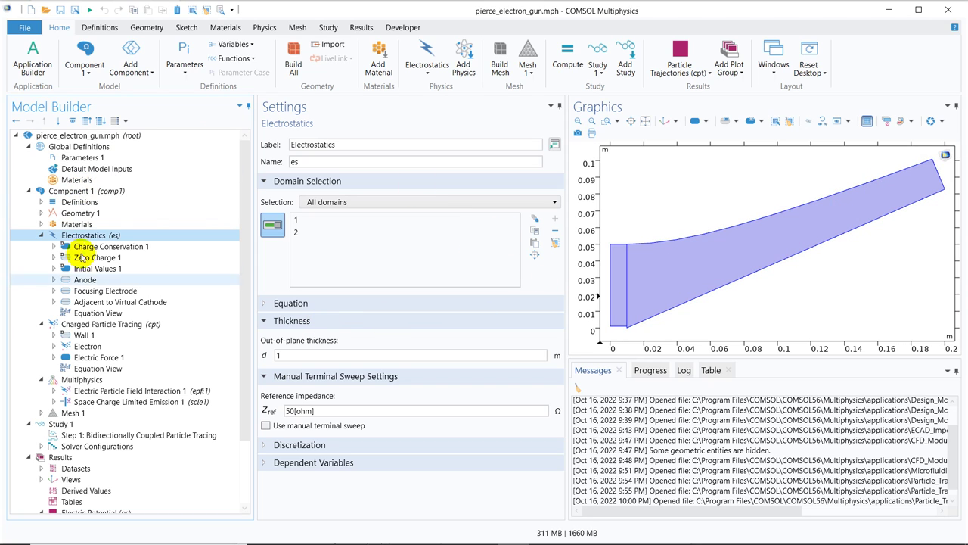
Build Rectangle 1 and Parametric Curve 1, zoom to extents, and show Polygon 1's coordinates
{"action": "left_click", "coordinate": [42, 214]}
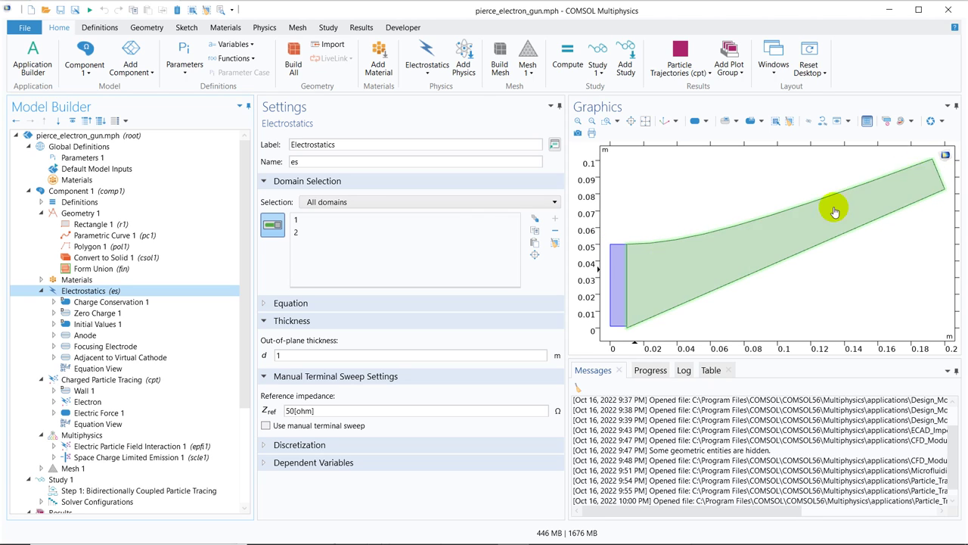
{"action": "left_click", "coordinate": [112, 224]}
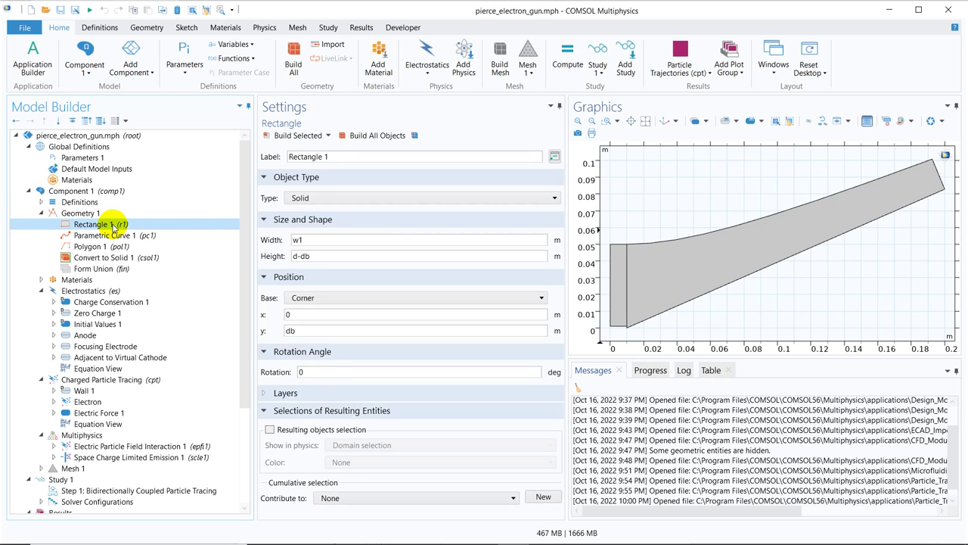
{"action": "left_click", "coordinate": [285, 135]}
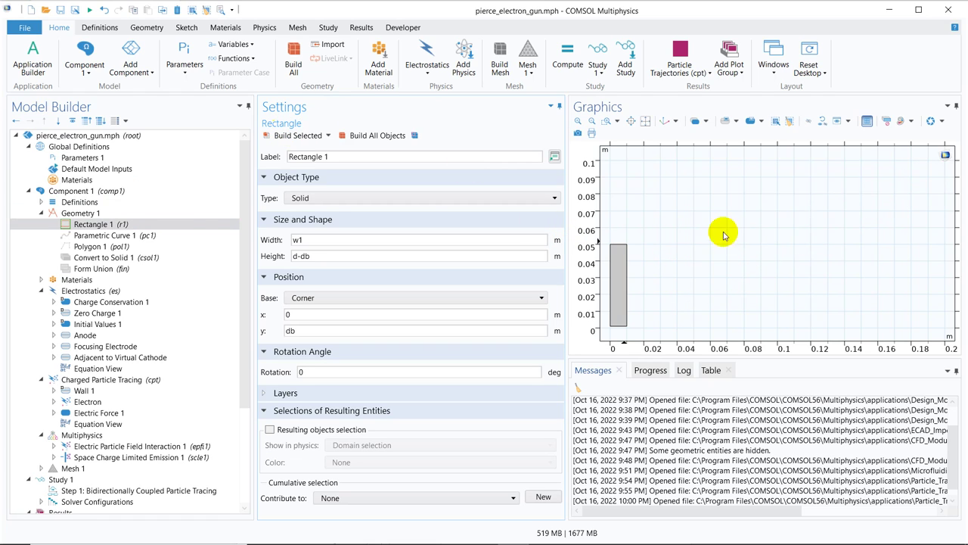
{"action": "left_click", "coordinate": [100, 238]}
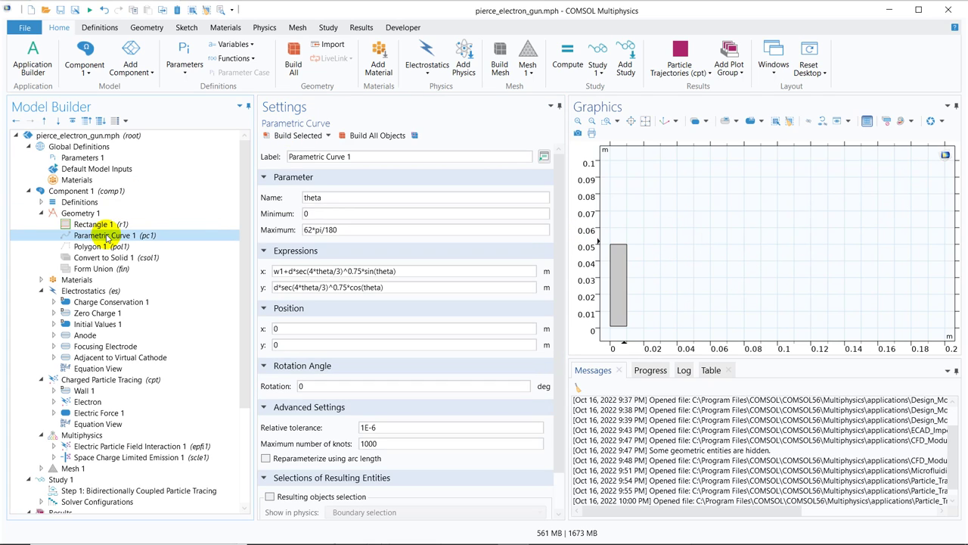
{"action": "left_click", "coordinate": [297, 135]}
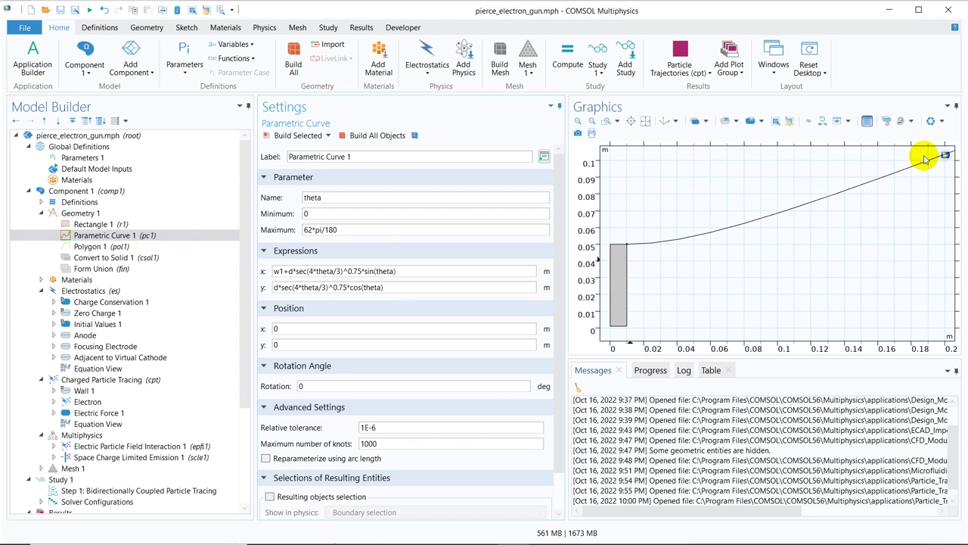
{"action": "left_click", "coordinate": [644, 121]}
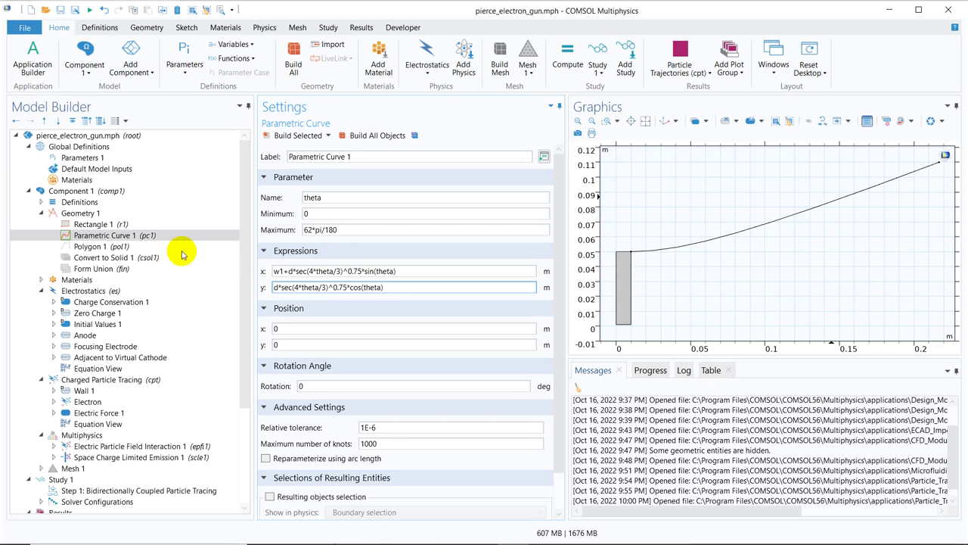
{"action": "left_click", "coordinate": [138, 249]}
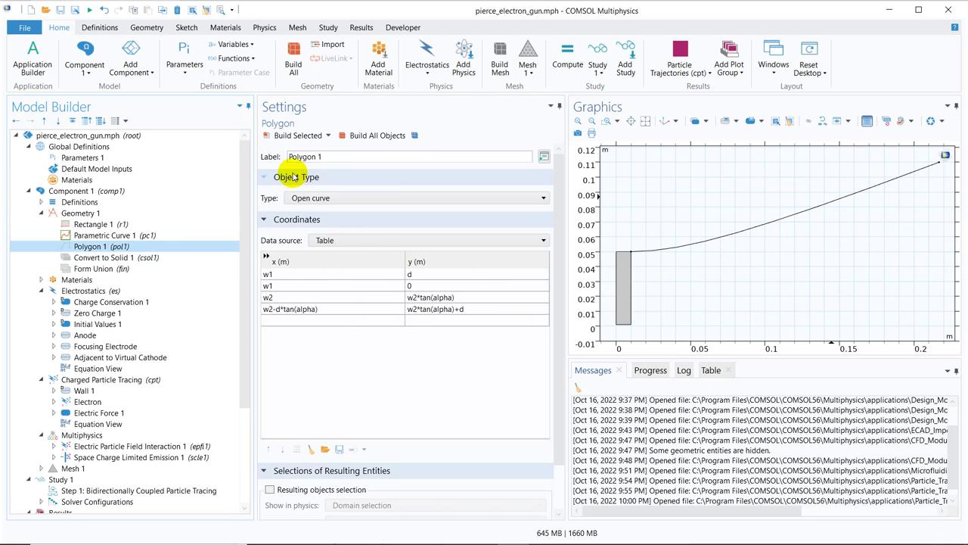
Build Polygon 1 and Convert to Solid 1, then review the Form Union settings
{"action": "left_click", "coordinate": [300, 137]}
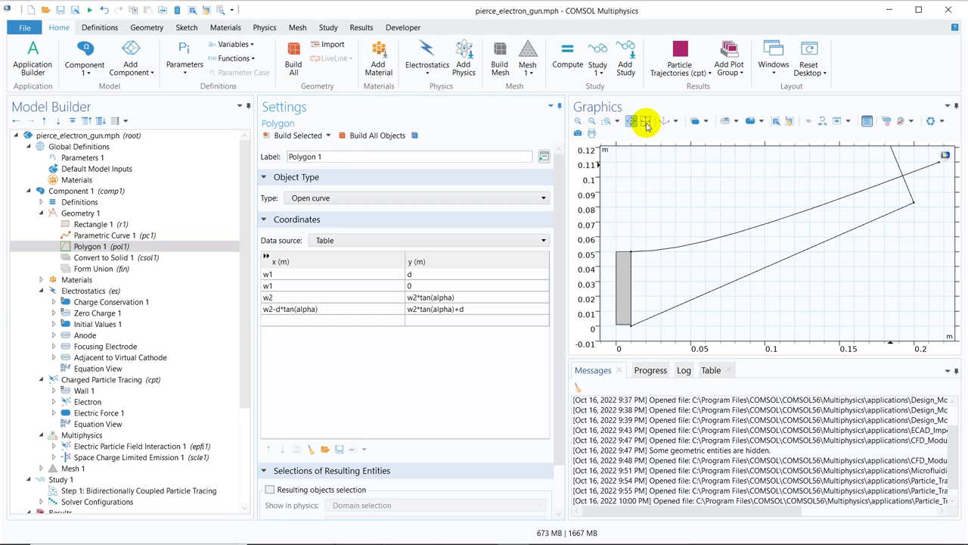
{"action": "left_click", "coordinate": [646, 121]}
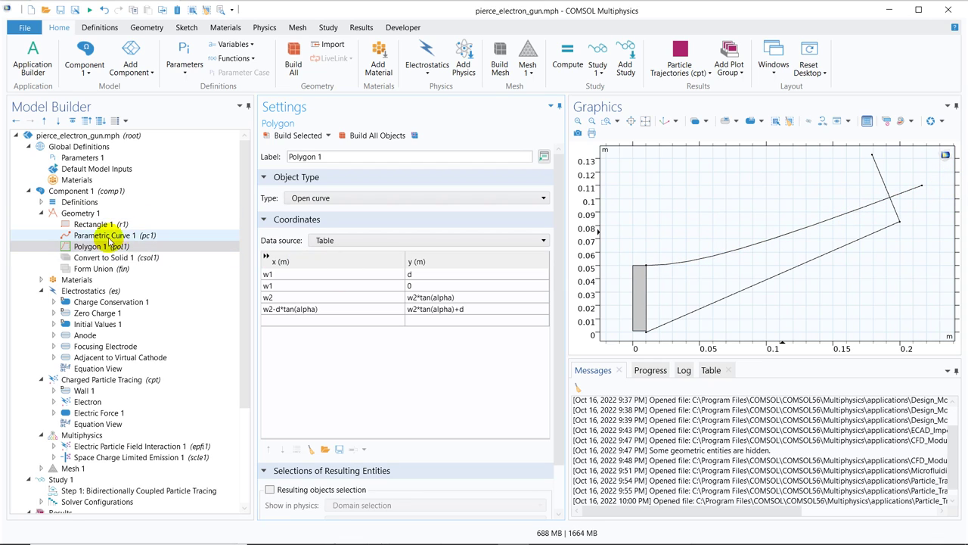
{"action": "left_click", "coordinate": [103, 248]}
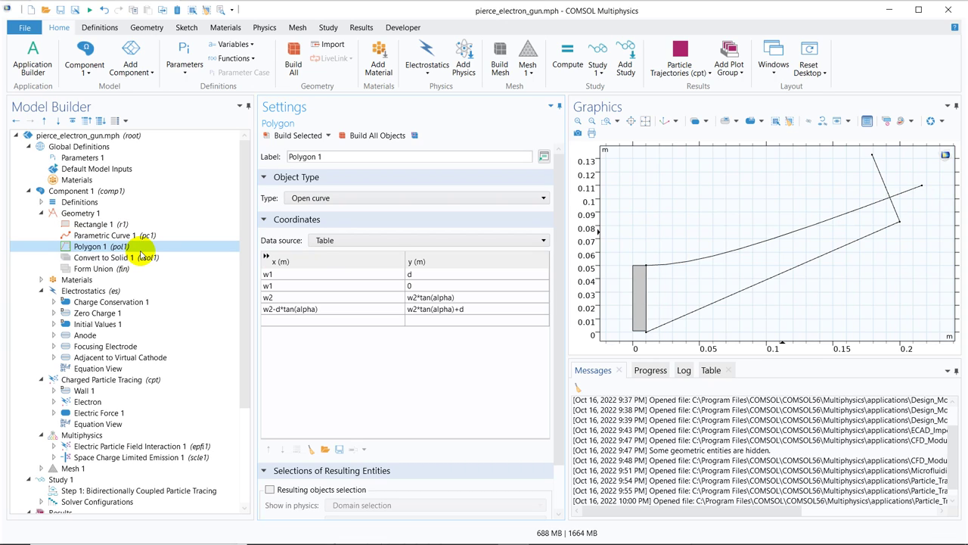
{"action": "left_click", "coordinate": [113, 258]}
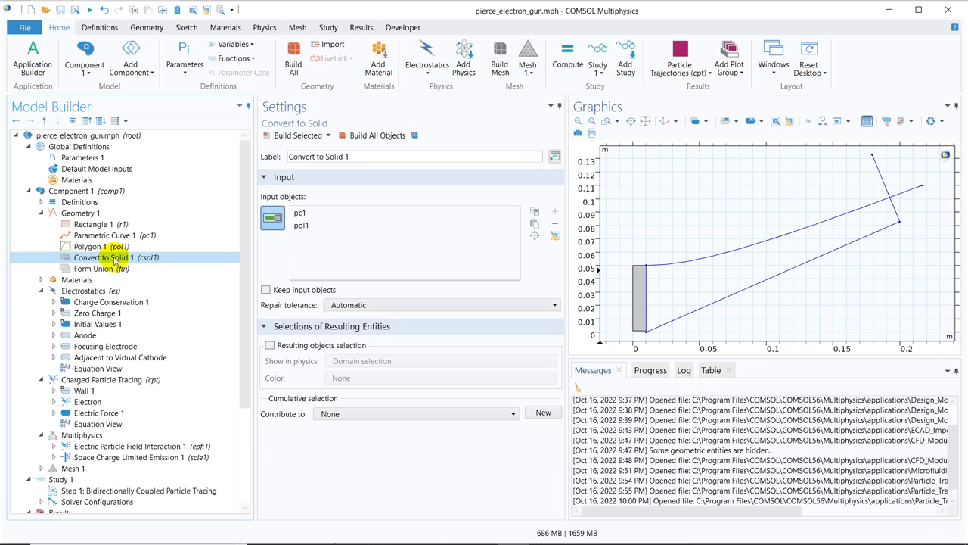
{"action": "left_click", "coordinate": [295, 136]}
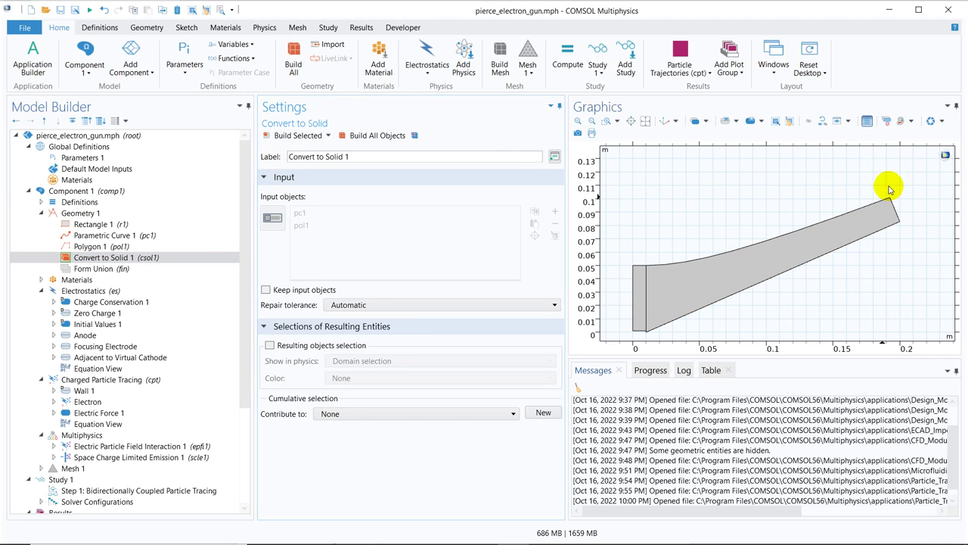
{"action": "left_click", "coordinate": [83, 273]}
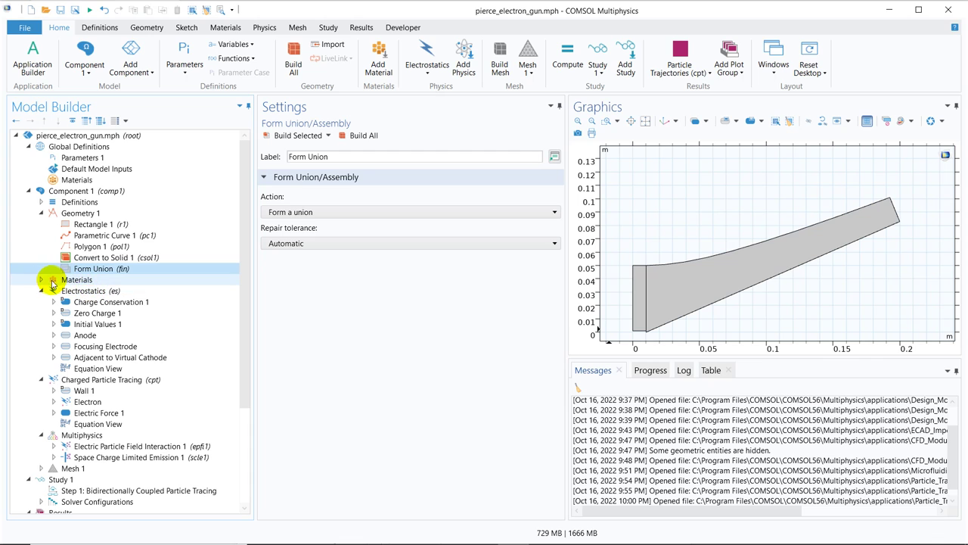
Confirm Material 1's Basic group has relative permittivity 1, then return to Electrostatics (es)
{"action": "left_click", "coordinate": [40, 280]}
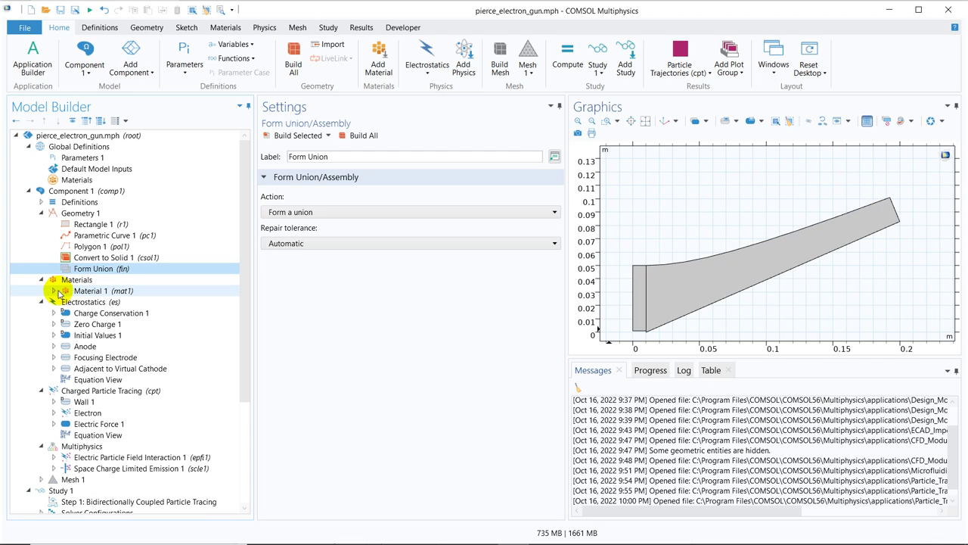
{"action": "left_click", "coordinate": [55, 291]}
{"action": "left_click", "coordinate": [108, 301]}
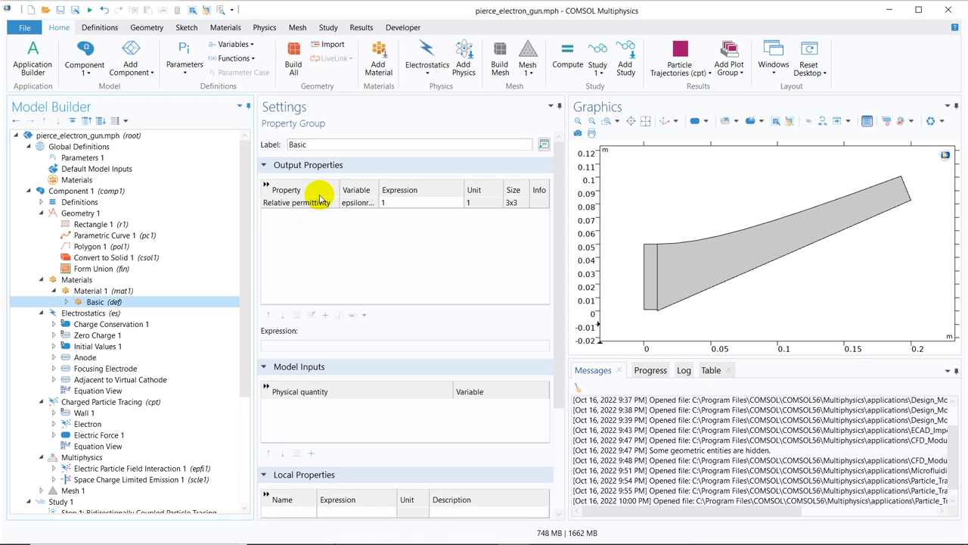
{"action": "left_click", "coordinate": [91, 313]}
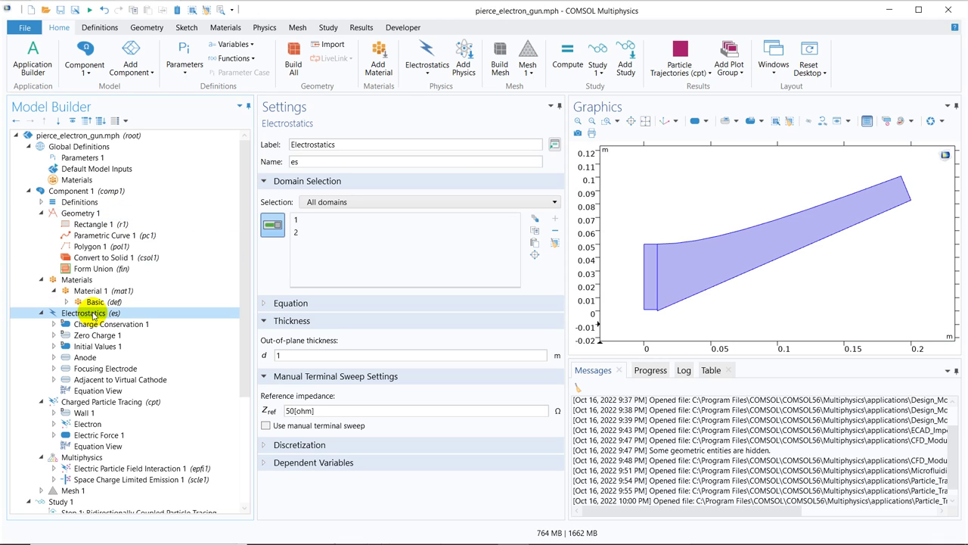
Expand the Equation section to show ∇·D = ρv and E = −∇V
{"action": "left_click", "coordinate": [270, 303]}
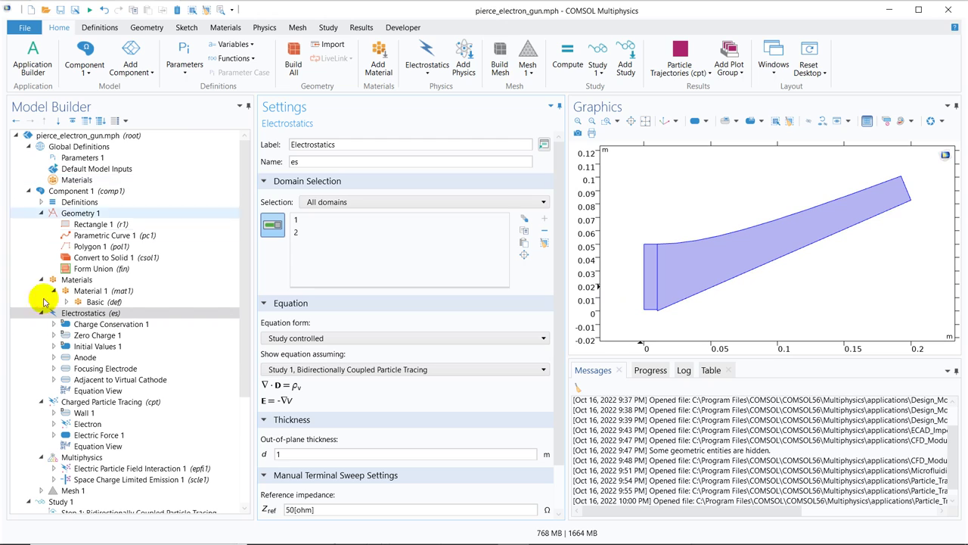
Inspect the Anode's electric potential V0 and compare it with the global parameters table
{"action": "left_click", "coordinate": [98, 360]}
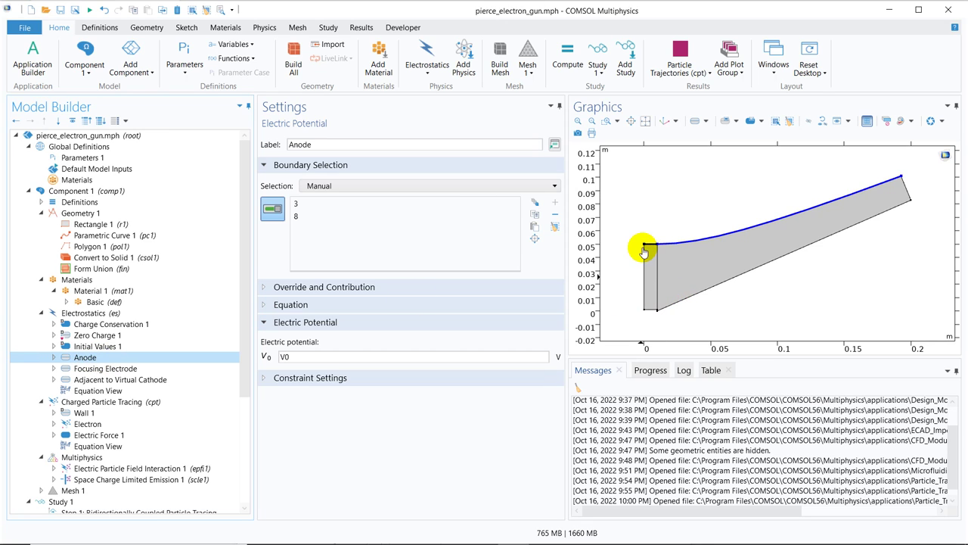
{"action": "left_click", "coordinate": [294, 356]}
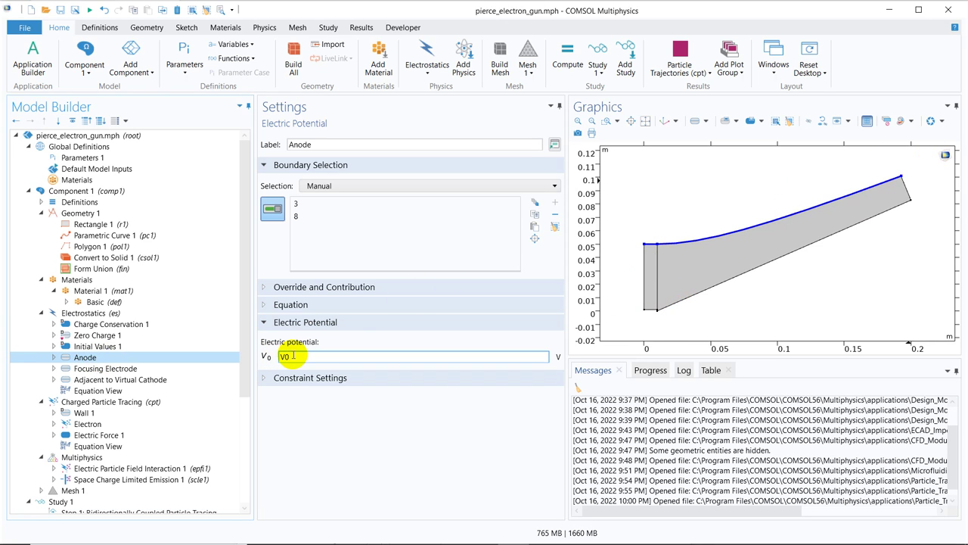
{"action": "double_click", "coordinate": [280, 357]}
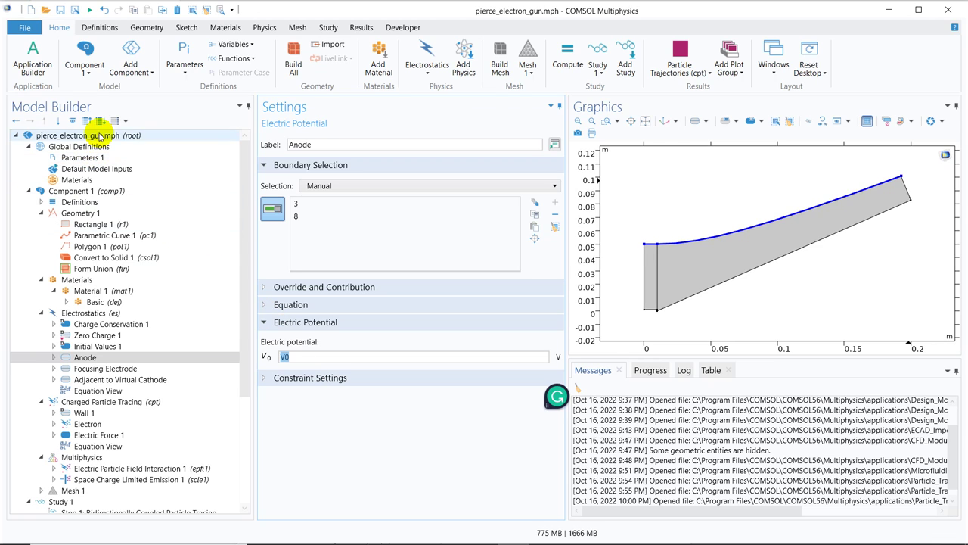
{"action": "left_click", "coordinate": [97, 157]}
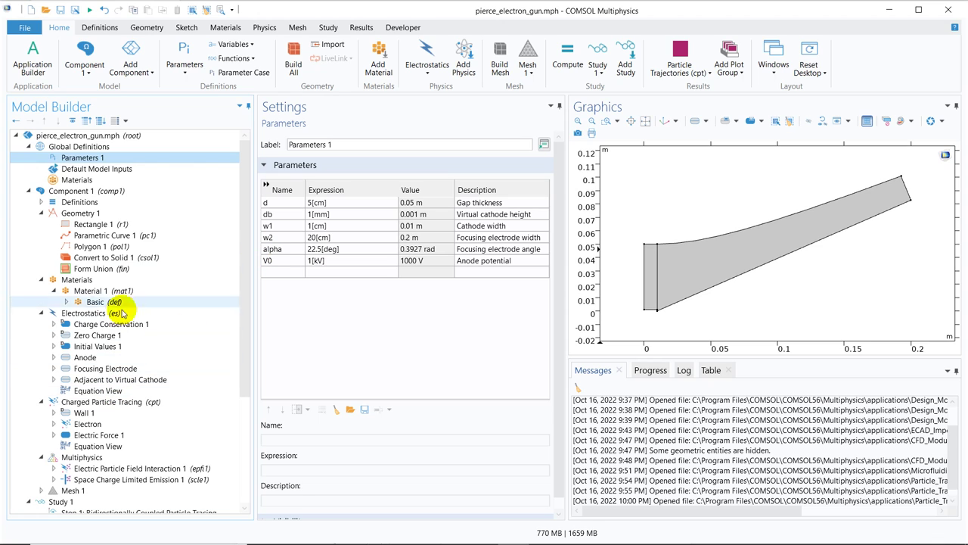
{"action": "left_click", "coordinate": [120, 359]}
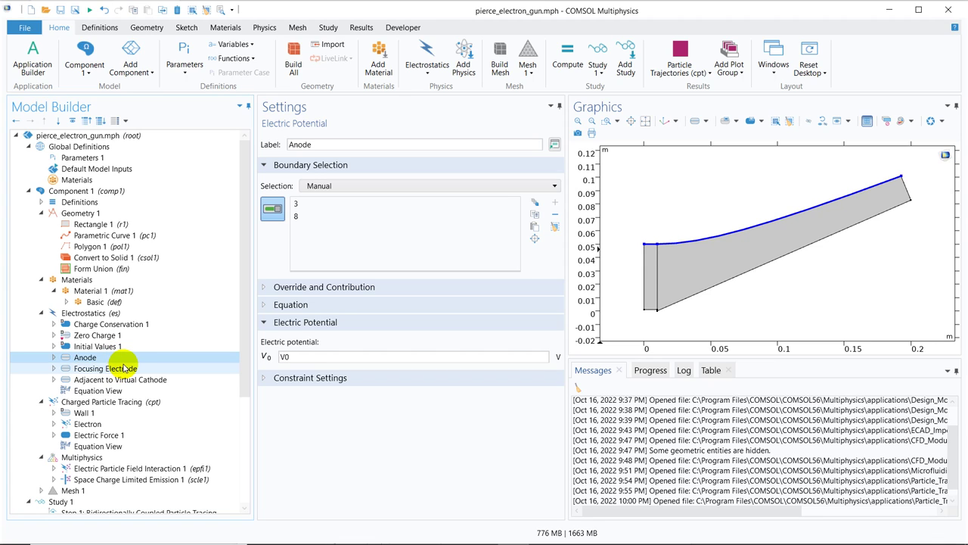
Check the Focusing Electrode potential of 0, then view the Adjacent to Virtual Cathode potential
{"action": "left_click", "coordinate": [120, 369]}
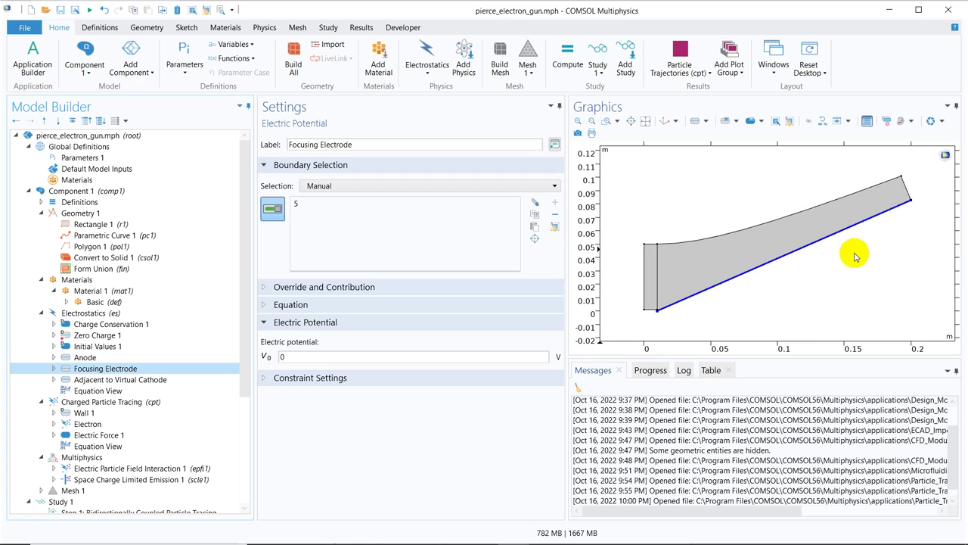
{"action": "left_click", "coordinate": [288, 356]}
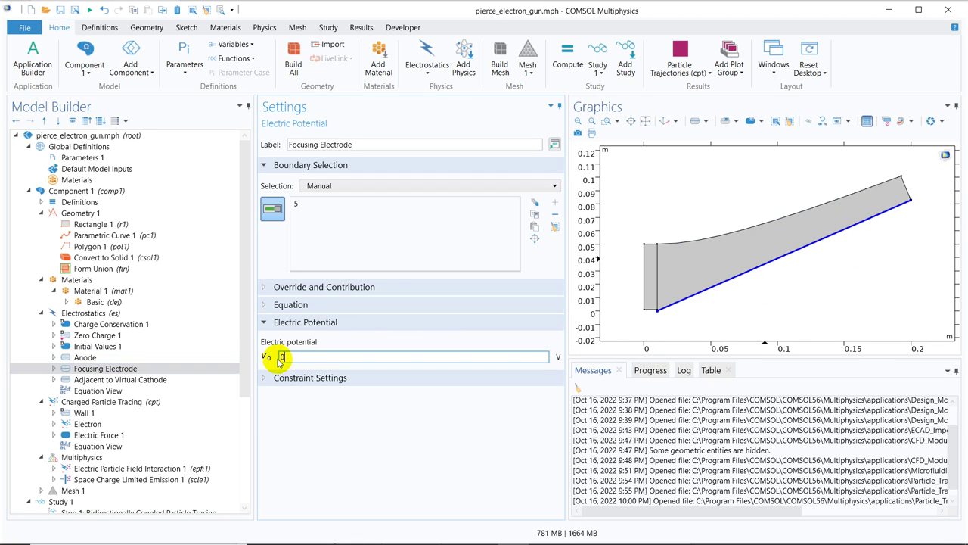
{"action": "left_click", "coordinate": [143, 380]}
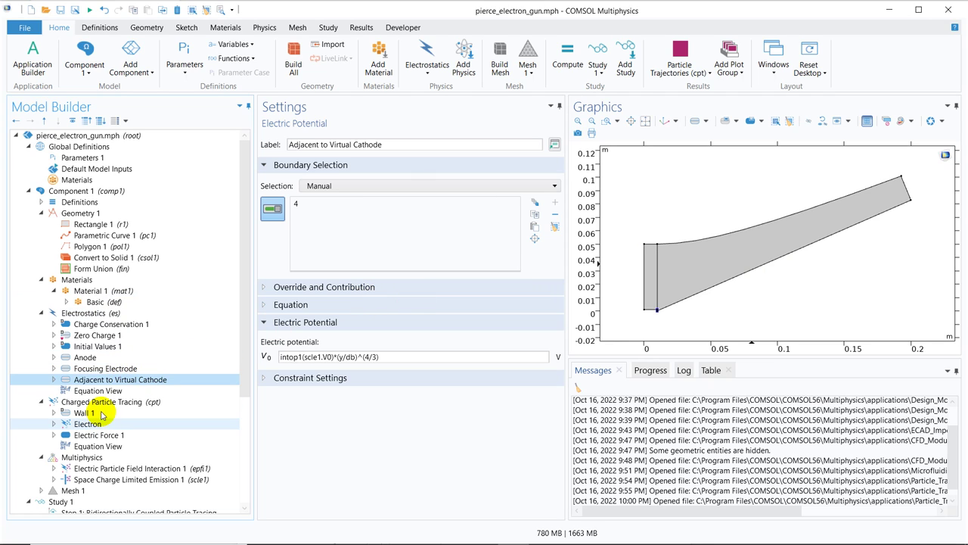
Show Electric Force 1's equation Fe = eZE under Charged Particle Tracing
{"action": "left_click", "coordinate": [125, 401]}
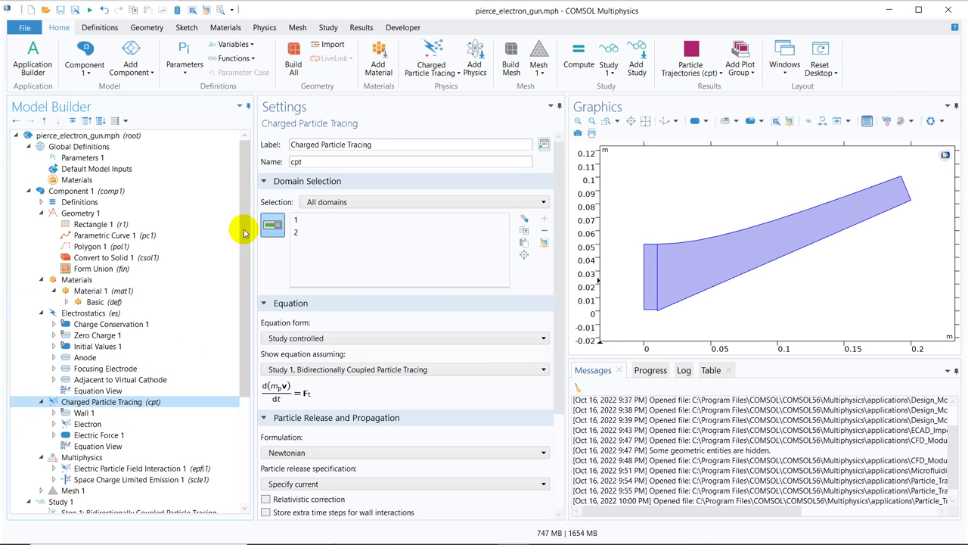
{"action": "left_click_drag", "start_coordinate": [243, 231], "coordinate": [245, 335]}
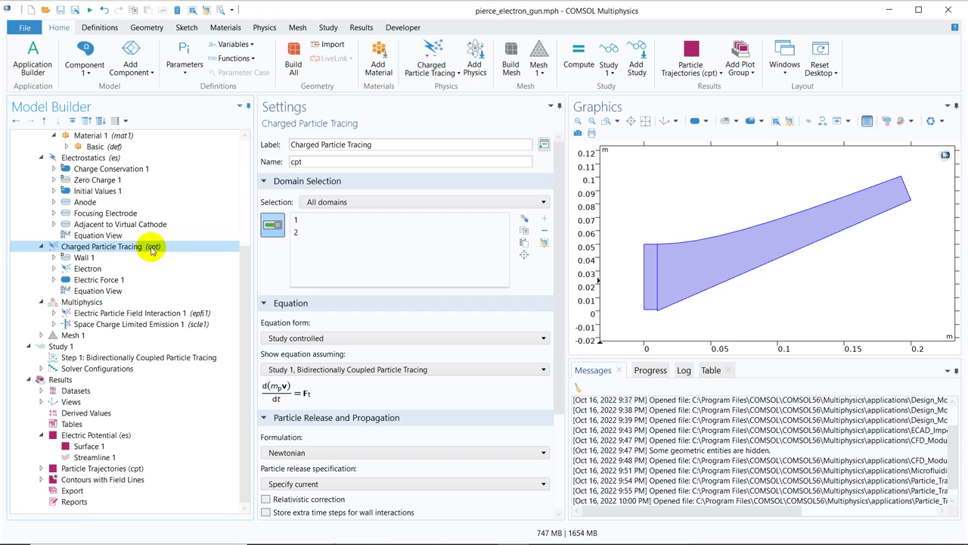
{"action": "left_click", "coordinate": [84, 283]}
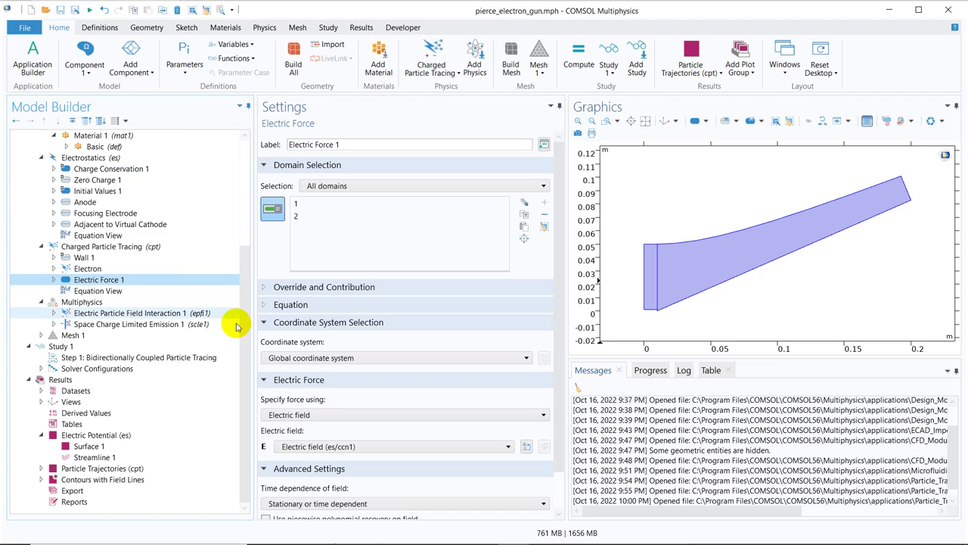
{"action": "left_click", "coordinate": [280, 305]}
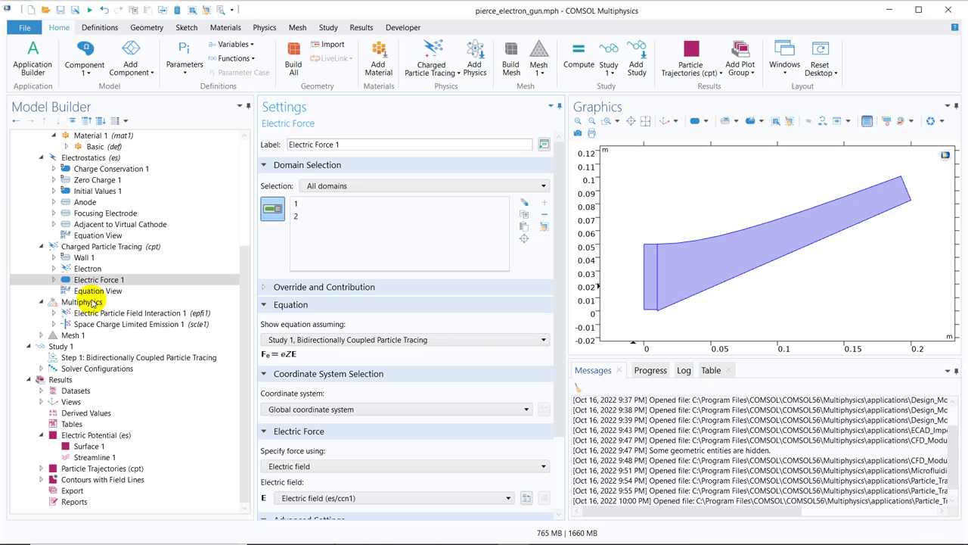
Revisit Electric Force 1 and end on the Charged Particle Tracing interface settings
{"action": "left_click", "coordinate": [121, 252]}
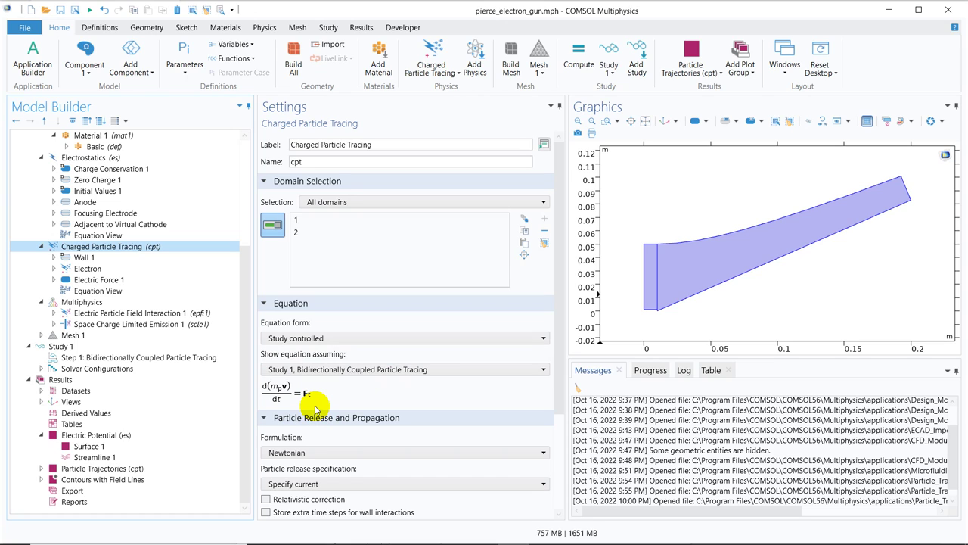
{"action": "left_click", "coordinate": [102, 279]}
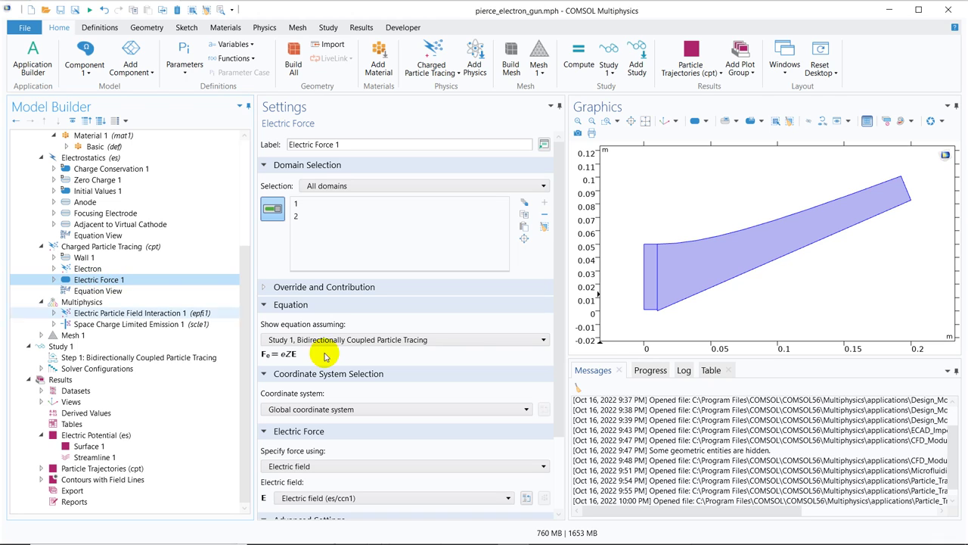
{"action": "left_click", "coordinate": [110, 248]}
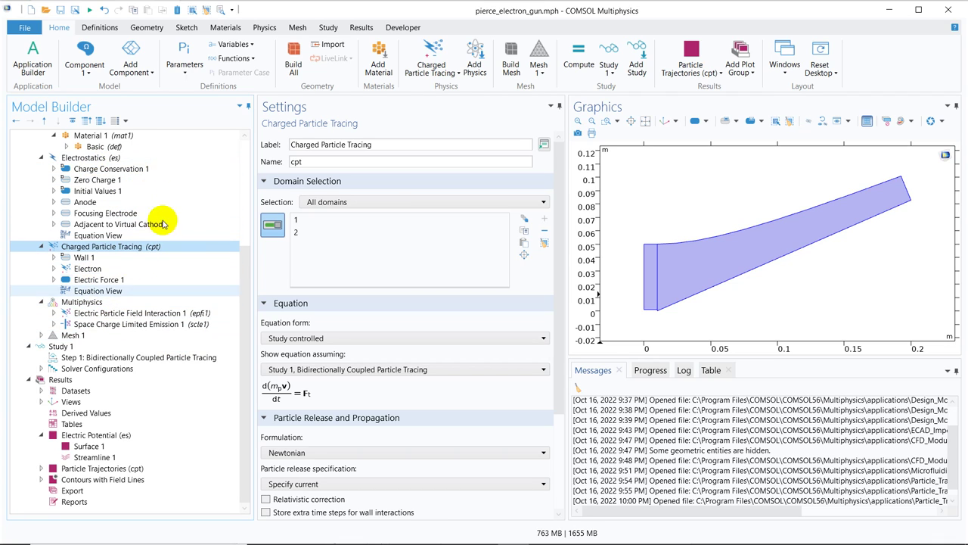
Display Electric Particle Field Interaction 1 with its averaged space charge density equation
{"action": "left_click", "coordinate": [140, 313]}
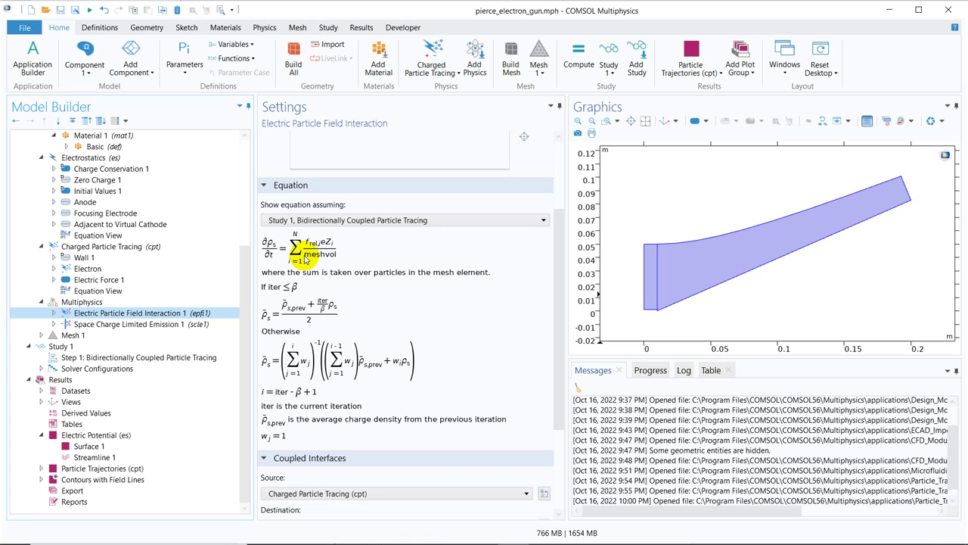
{"action": "left_click", "coordinate": [134, 313]}
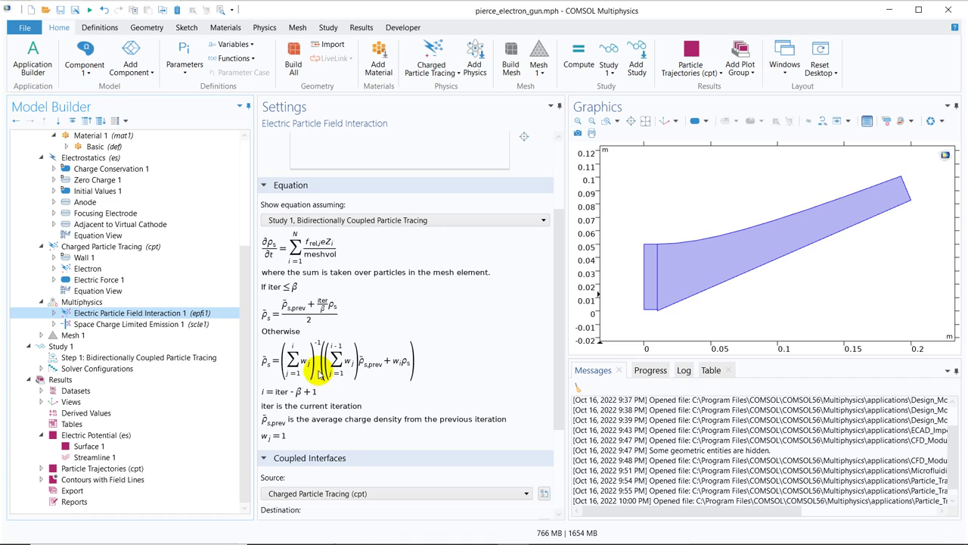
Check Space Charge Limited Emission 1: cathode potential Vc 0 and 1000 particles per release
{"action": "left_click", "coordinate": [96, 323]}
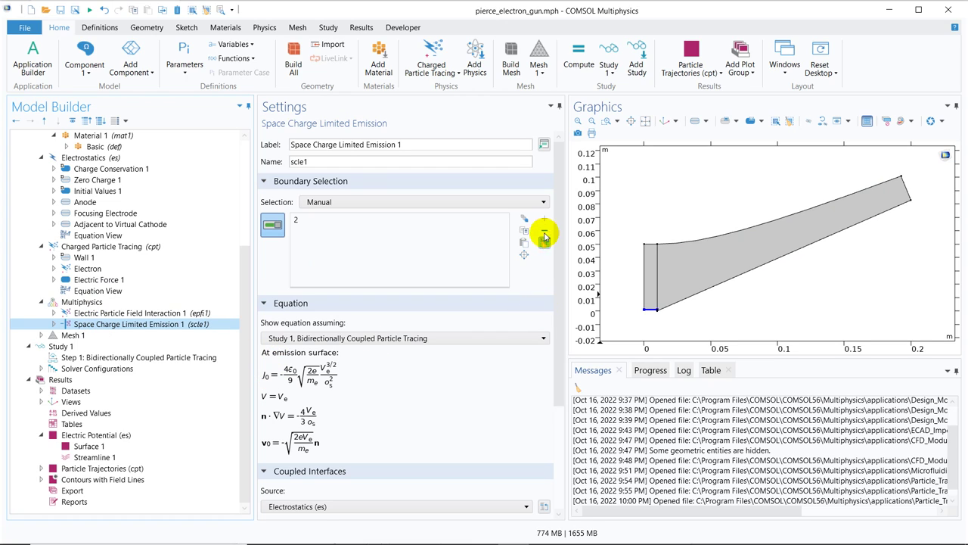
{"action": "left_click_drag", "start_coordinate": [555, 263], "coordinate": [566, 340]}
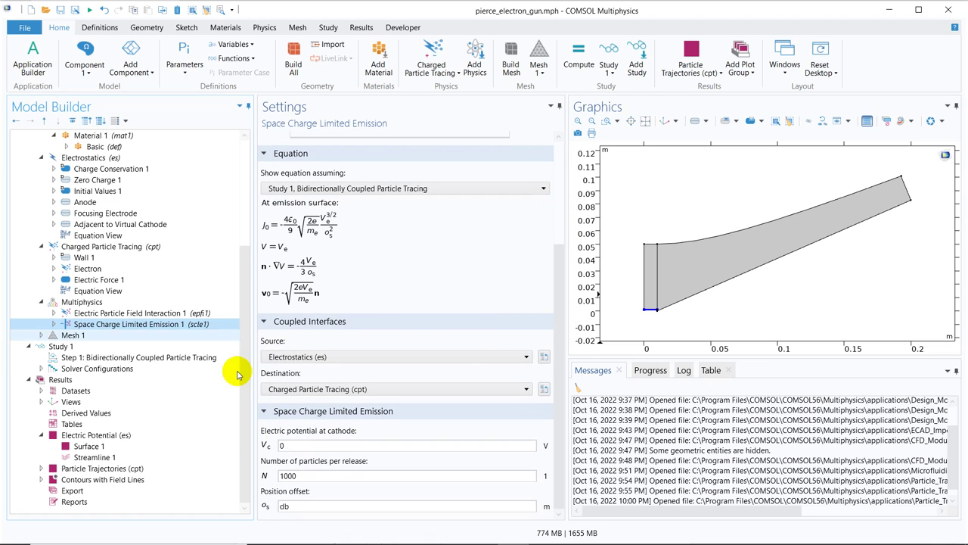
{"action": "left_click", "coordinate": [279, 446]}
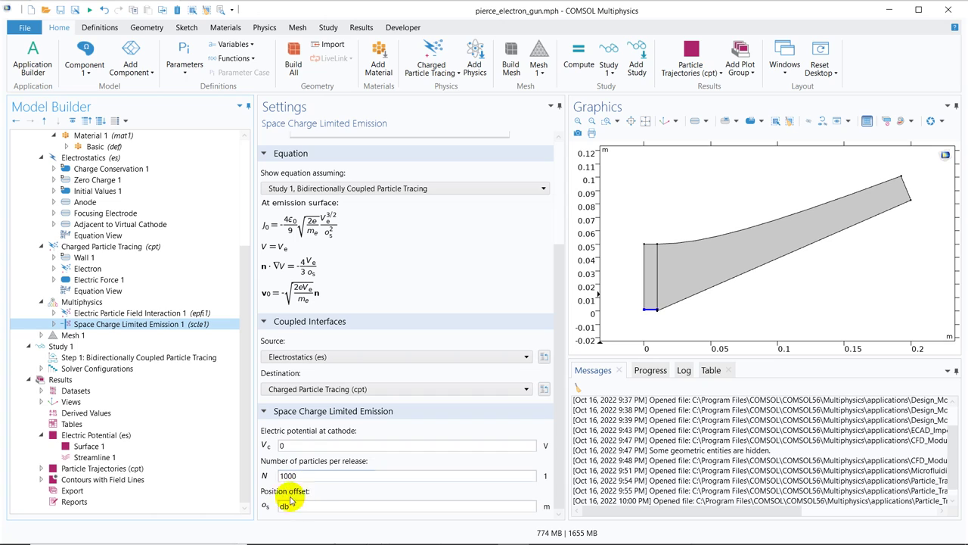
{"action": "left_click", "coordinate": [297, 476]}
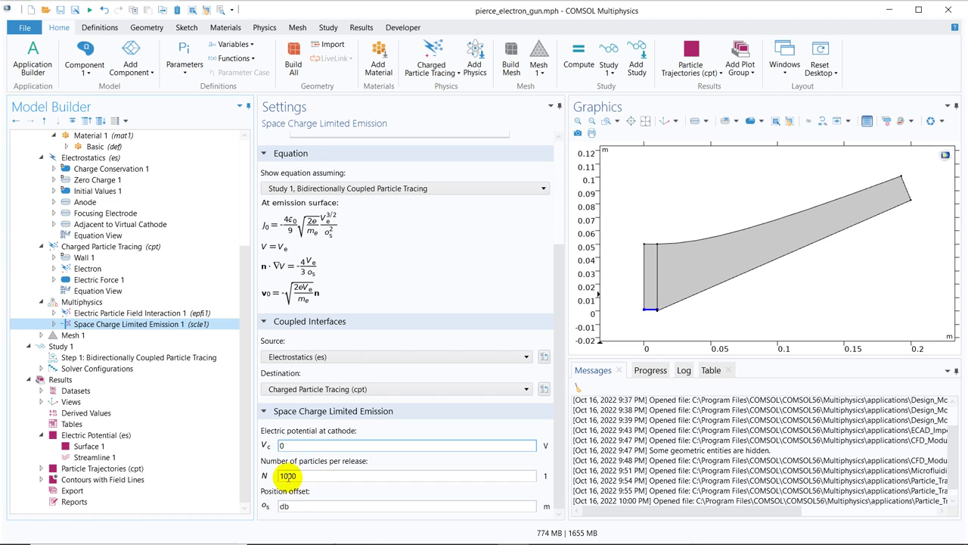
{"action": "left_click", "coordinate": [297, 448]}
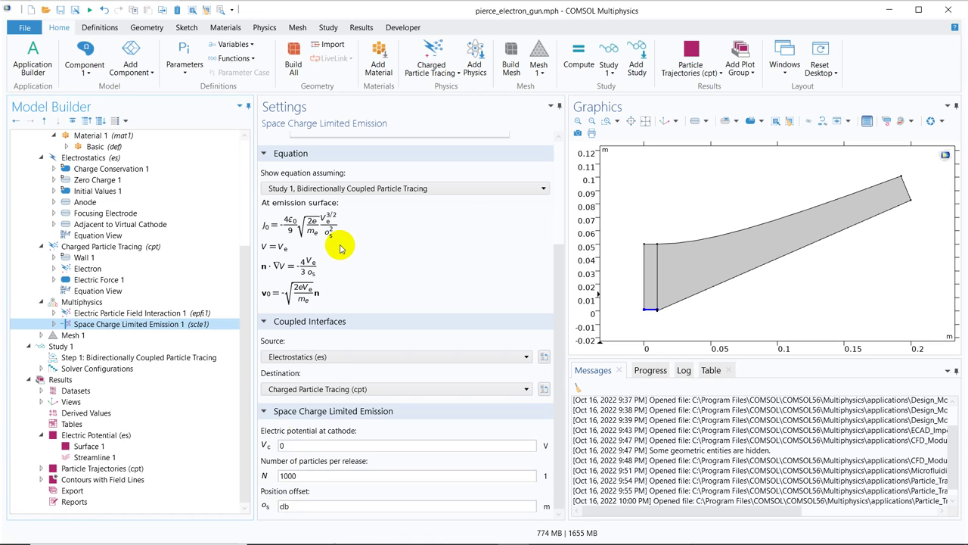
{"action": "left_click_drag", "start_coordinate": [559, 278], "coordinate": [556, 218]}
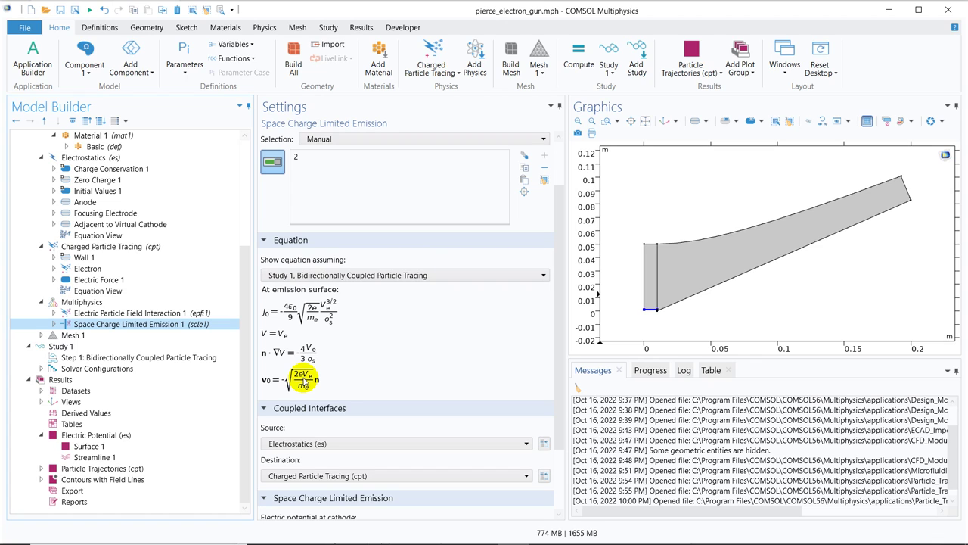
Compute Study 1 to solve the particle tracing model
{"action": "left_click", "coordinate": [106, 357]}
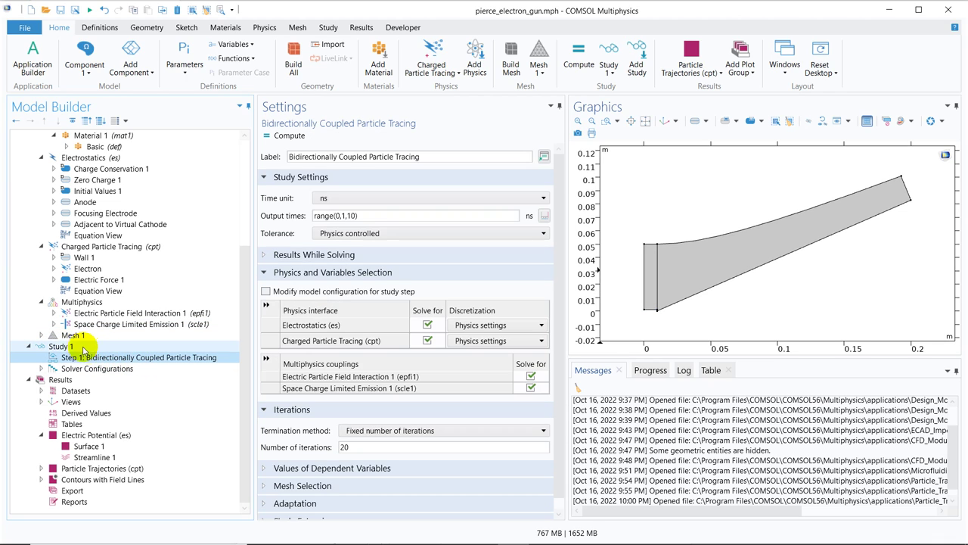
{"action": "left_click", "coordinate": [77, 347]}
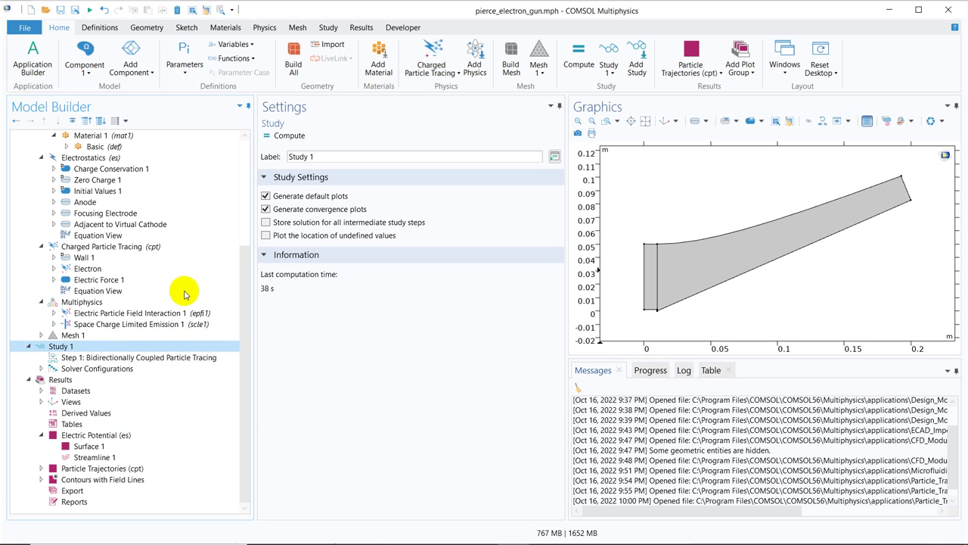
{"action": "left_click", "coordinate": [288, 136]}
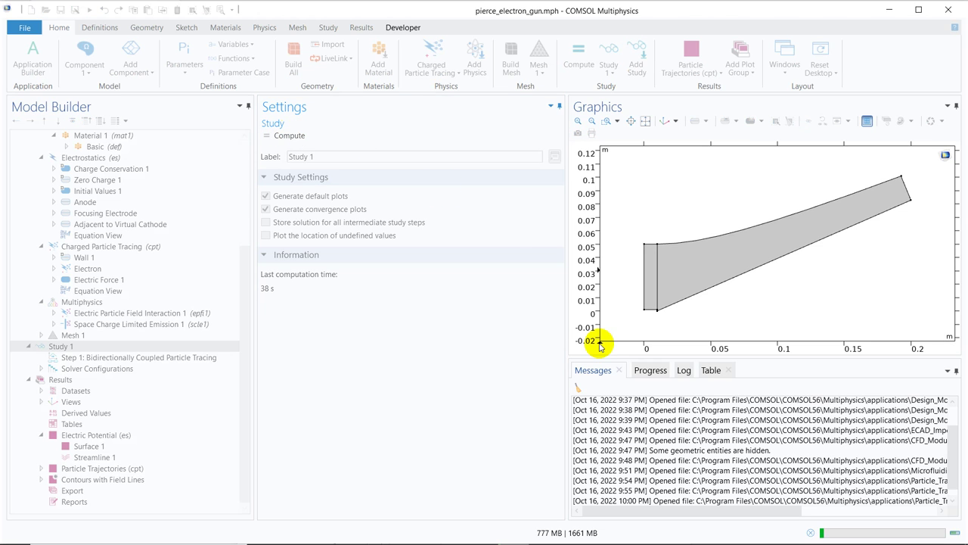
Follow the solver log until computing finishes and the Electric Potential (es) plot appears at 10 ns
{"action": "left_click", "coordinate": [684, 370]}
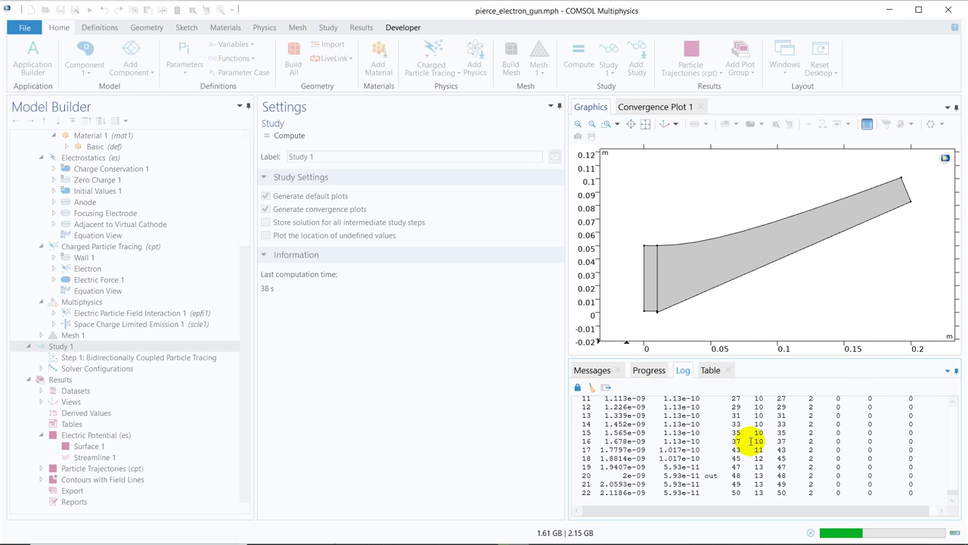
{"action": "right_click", "coordinate": [751, 442]}
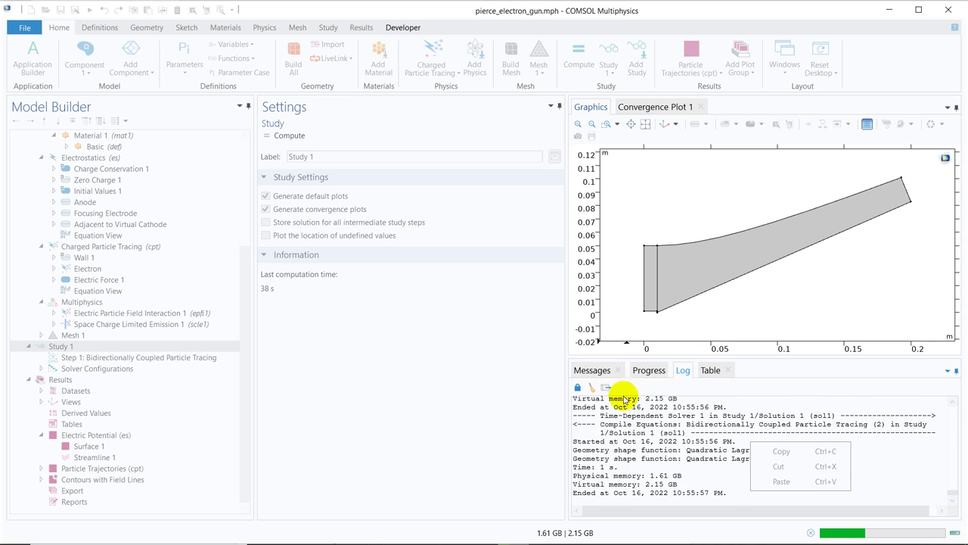
{"action": "left_click", "coordinate": [428, 377]}
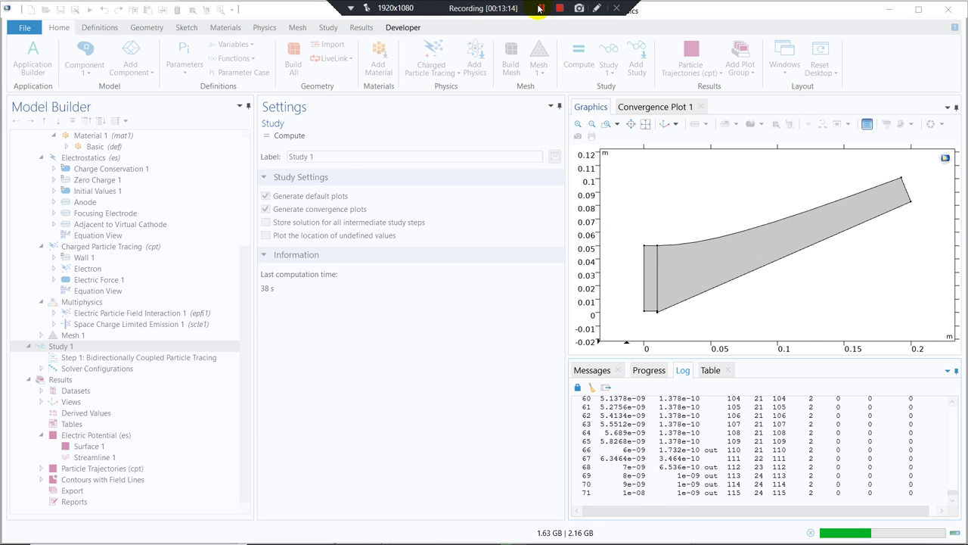
{"action": "left_click", "coordinate": [540, 9]}
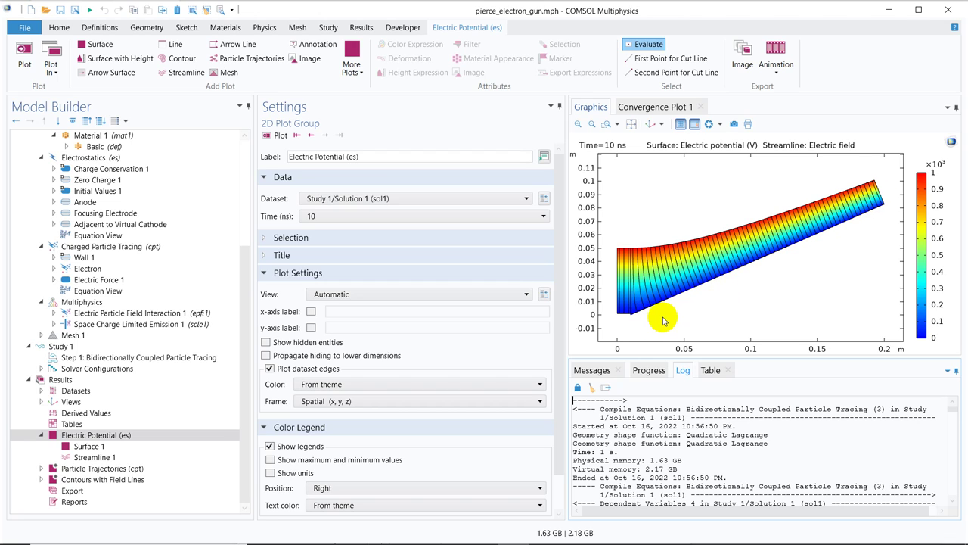
Plot Particle Trajectories (cpt) at 10 ns, then expand the Contours with Field Lines group
{"action": "left_click", "coordinate": [65, 469]}
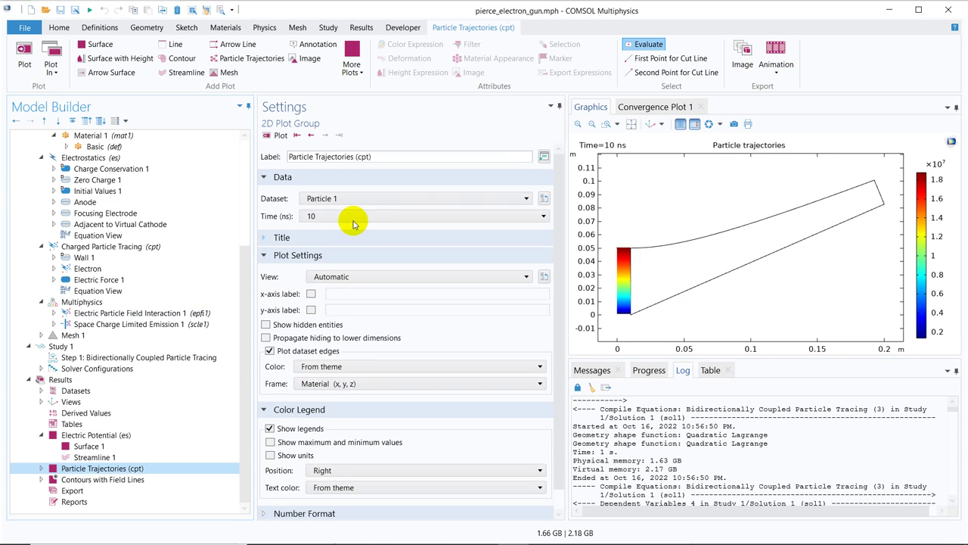
{"action": "left_click", "coordinate": [41, 469]}
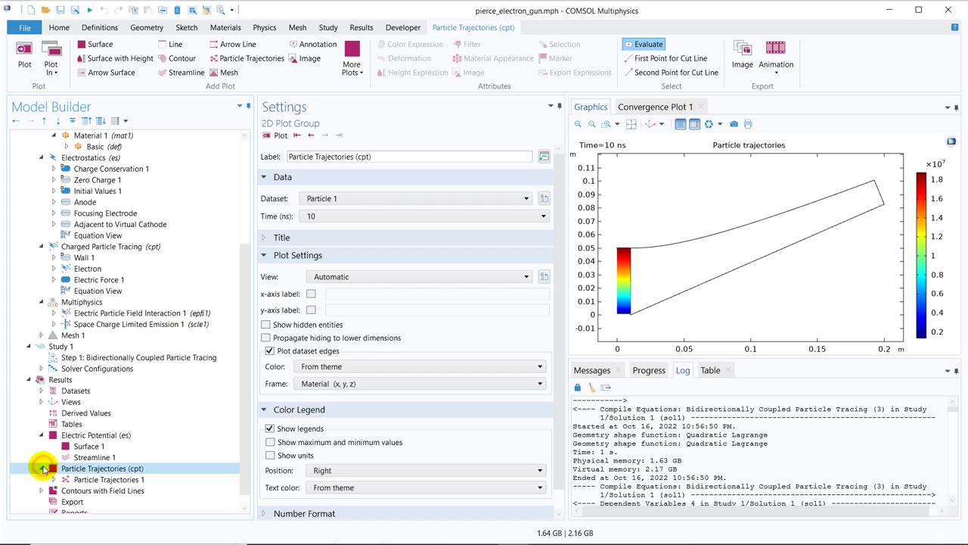
{"action": "left_click", "coordinate": [105, 480]}
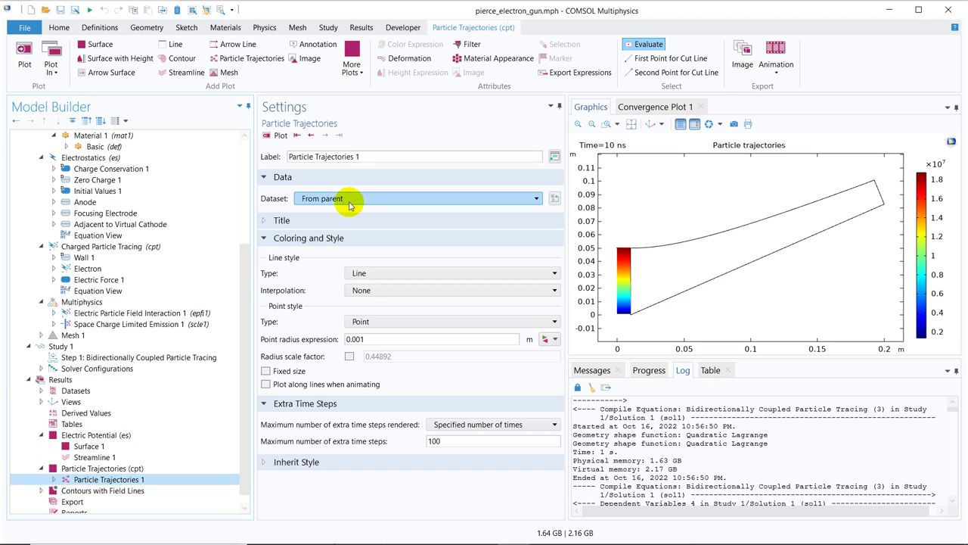
{"action": "left_click", "coordinate": [139, 469]}
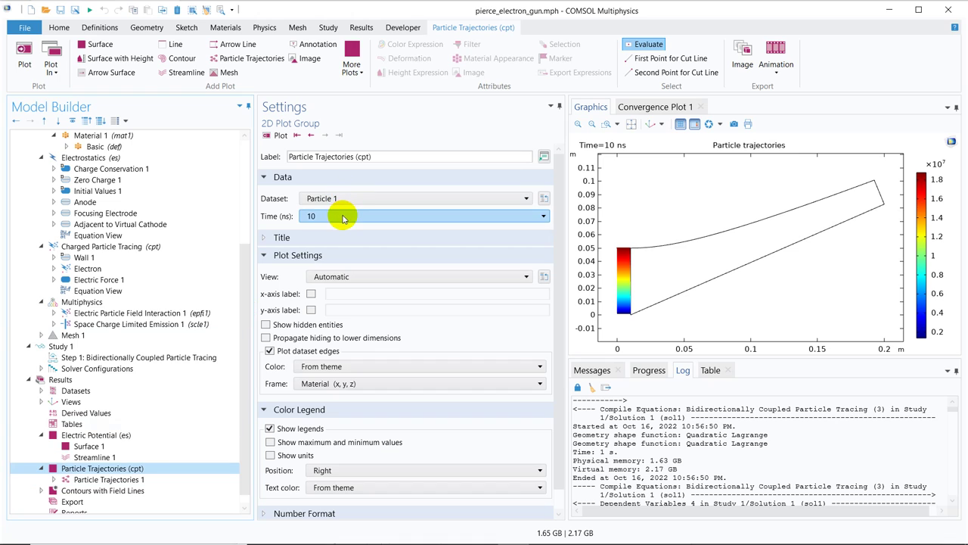
{"action": "left_click", "coordinate": [342, 218]}
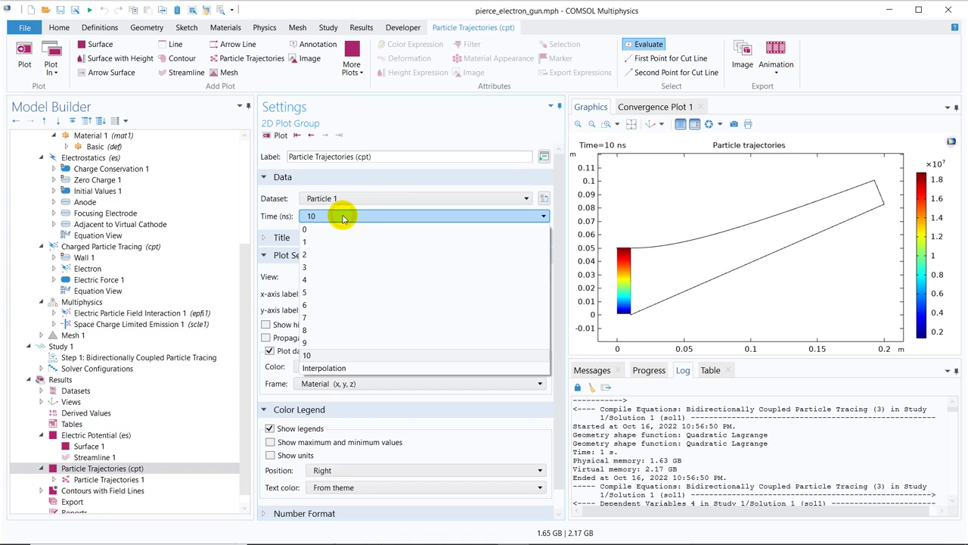
{"action": "left_click", "coordinate": [329, 355]}
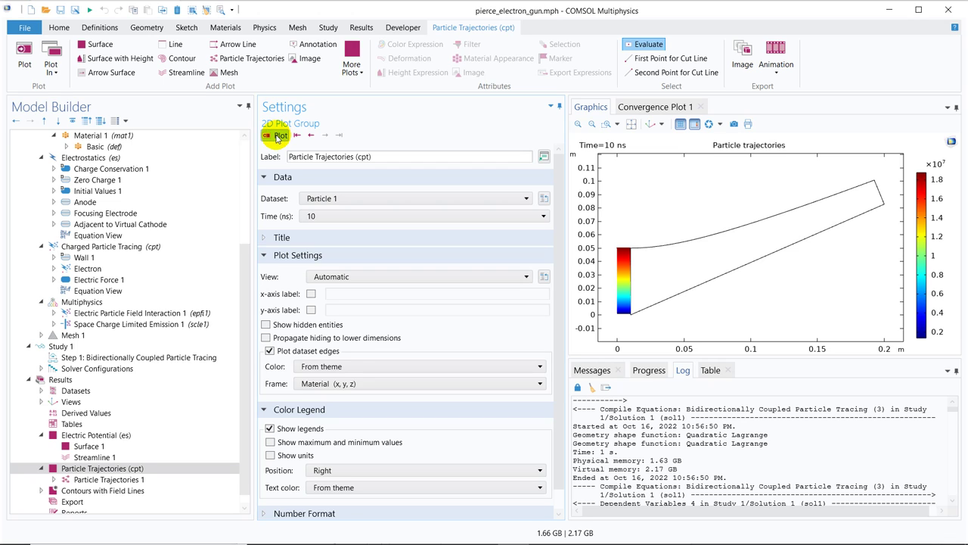
{"action": "left_click", "coordinate": [278, 136]}
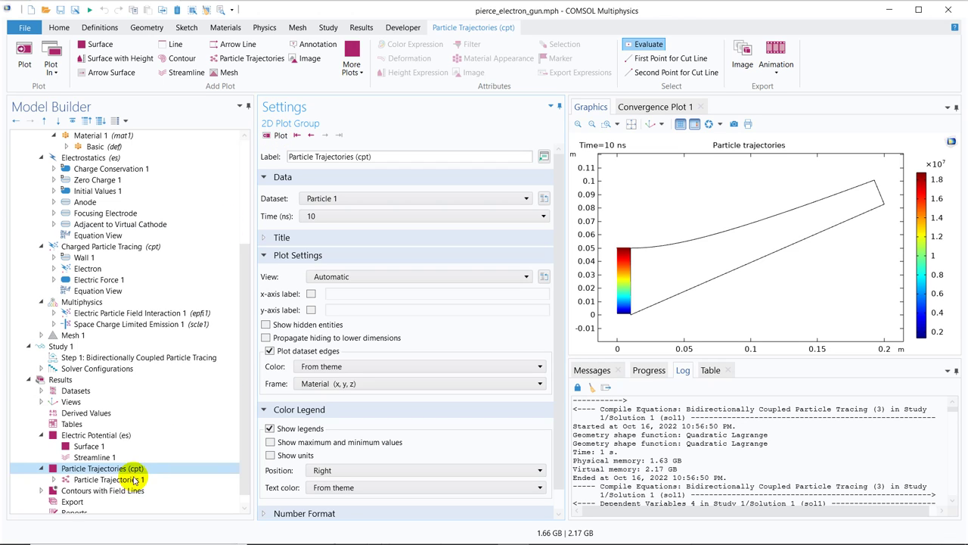
{"action": "left_click", "coordinate": [42, 491]}
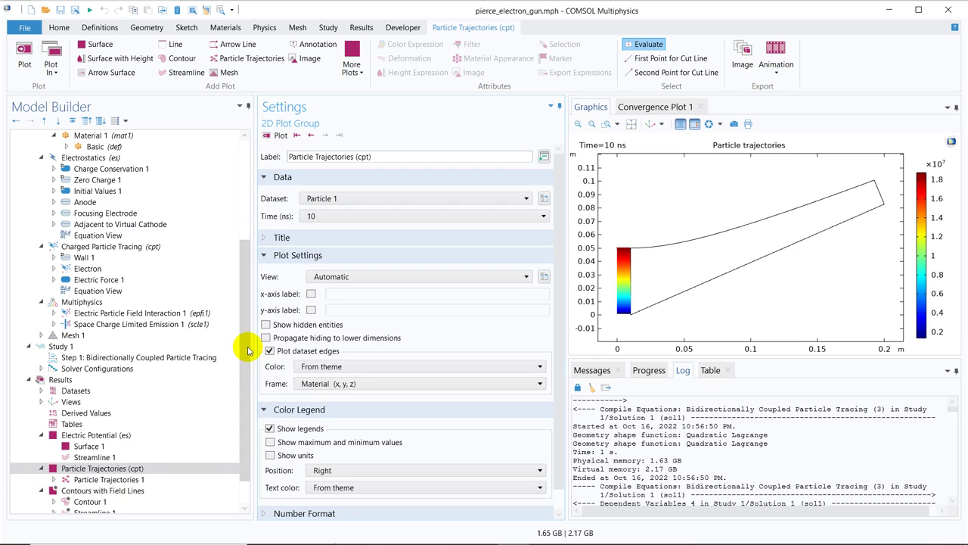
{"action": "left_click_drag", "start_coordinate": [247, 346], "coordinate": [244, 457]}
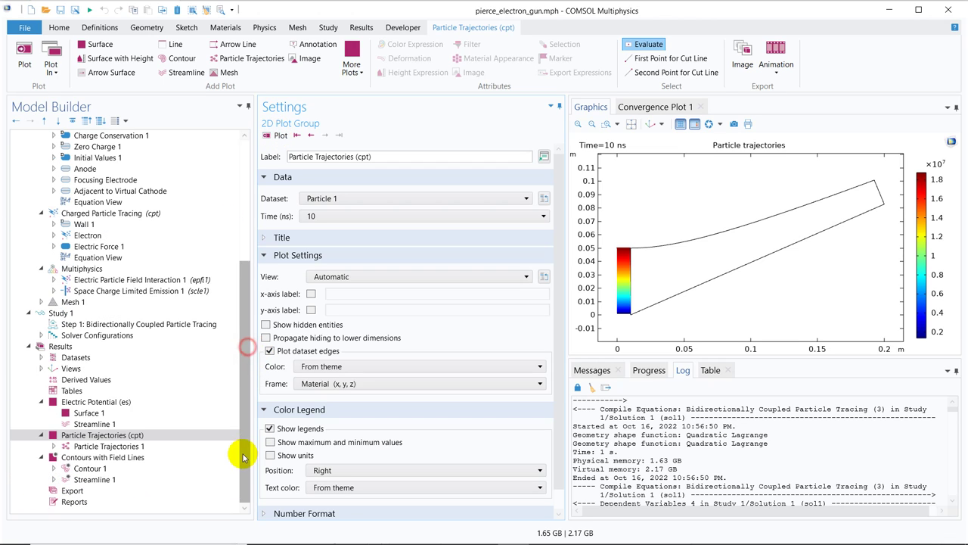
Display the electric potential contours with field lines and bring up the Particle Trajectories 1 settings
{"action": "left_click", "coordinate": [101, 458]}
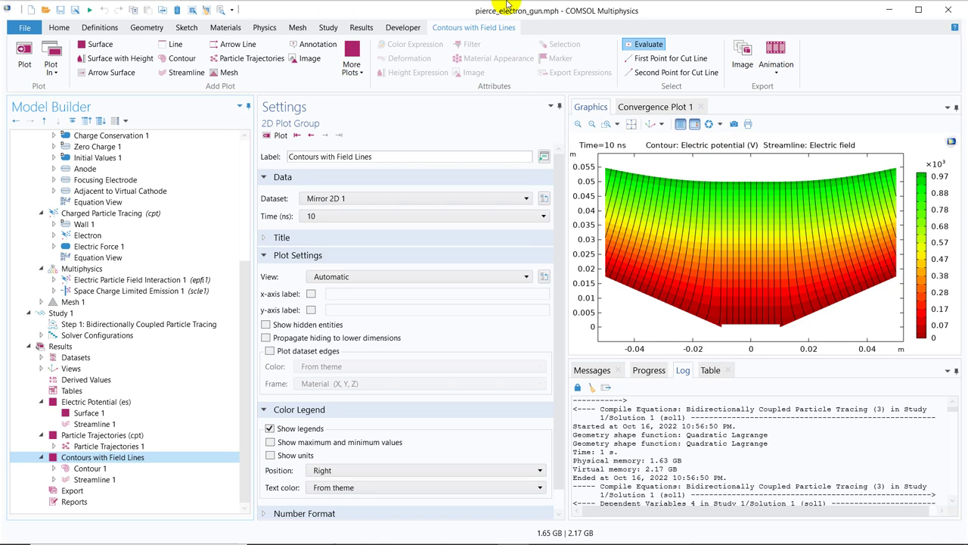
{"action": "left_click", "coordinate": [543, 9]}
{"action": "left_click", "coordinate": [543, 9]}
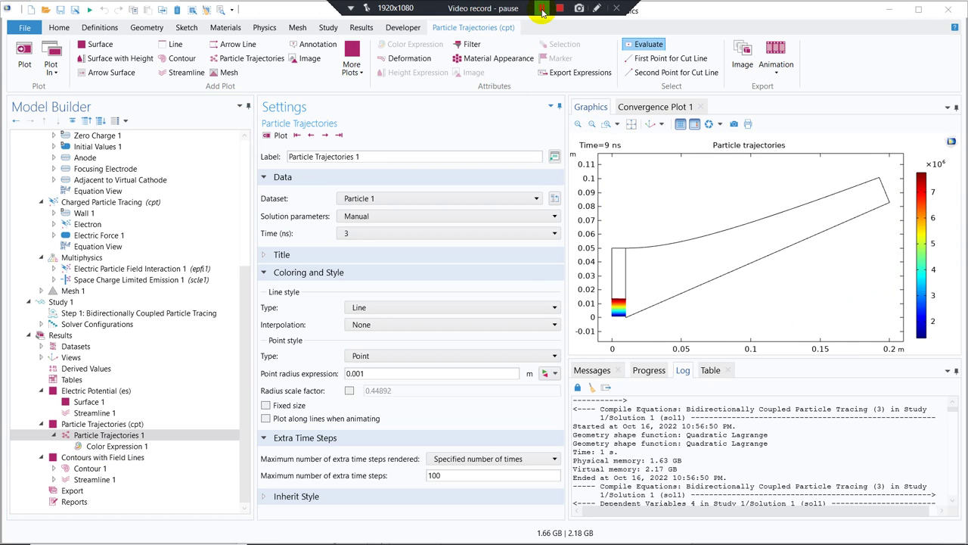
Redraw the particle trajectories at time 0 ns
{"action": "left_click", "coordinate": [390, 233]}
{"action": "left_click", "coordinate": [371, 246]}
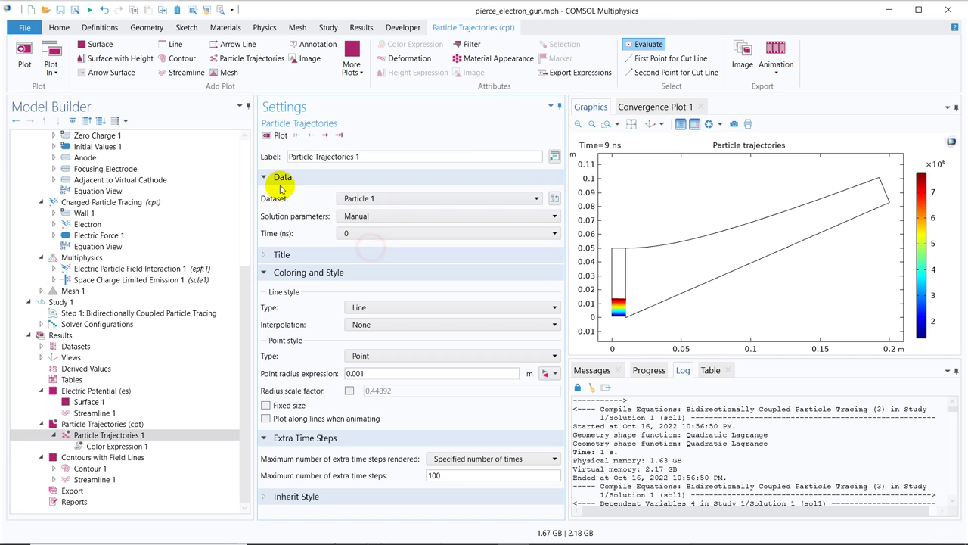
{"action": "left_click", "coordinate": [267, 137]}
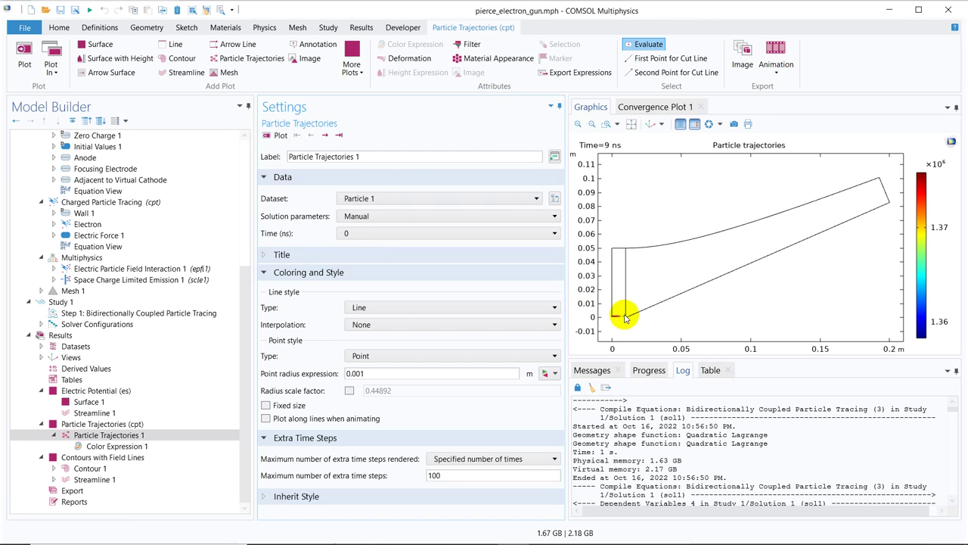
Jump the trajectories to the last time, then step back to 4 ns
{"action": "left_click", "coordinate": [325, 134]}
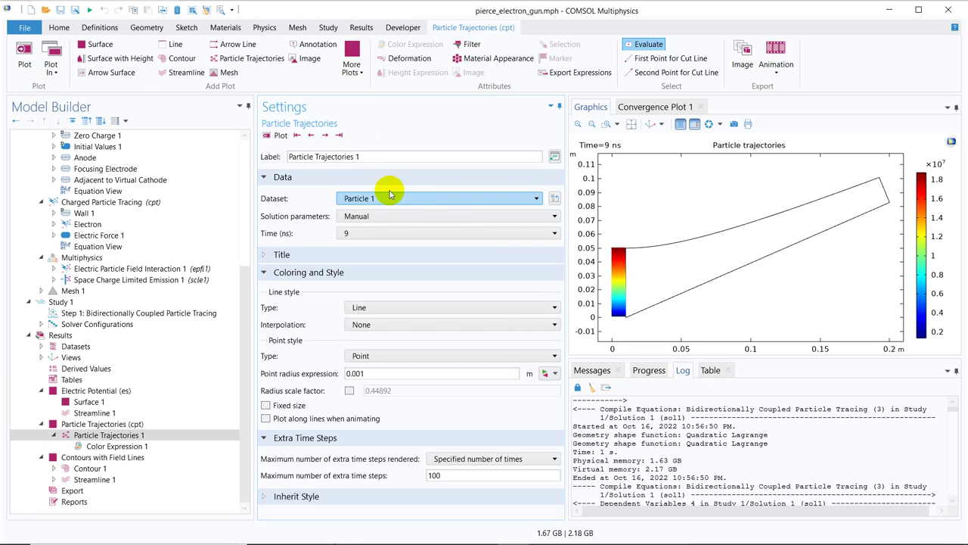
{"action": "left_click", "coordinate": [311, 135]}
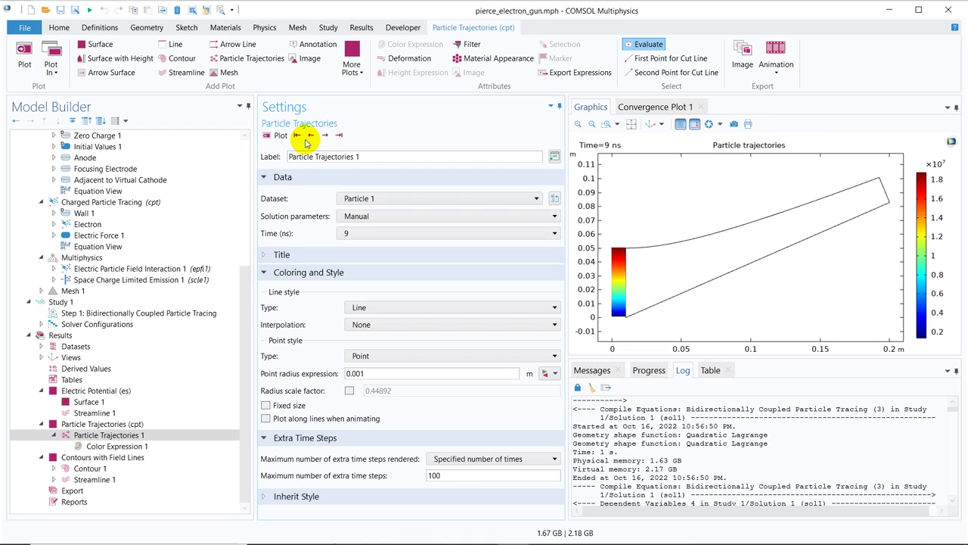
{"action": "left_click", "coordinate": [309, 136]}
{"action": "left_click", "coordinate": [310, 136]}
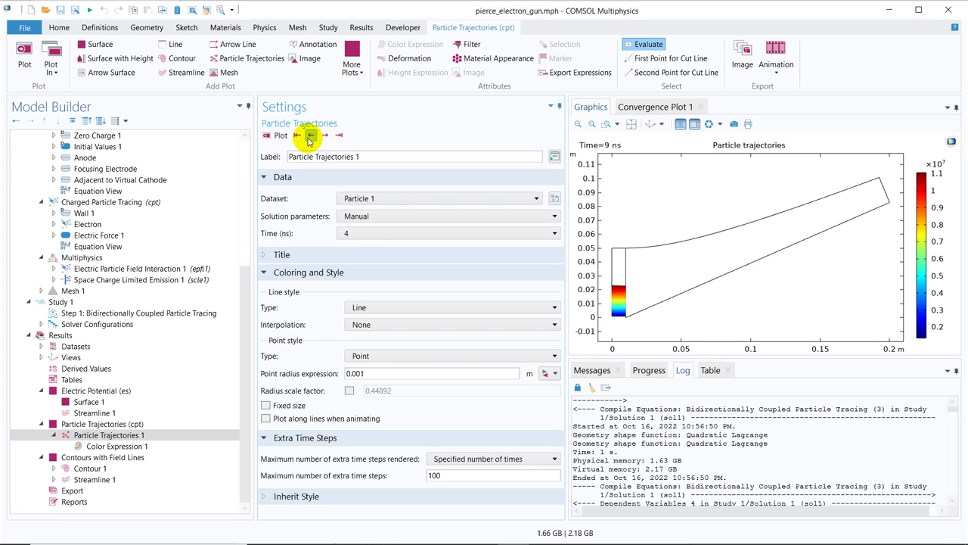
{"action": "mouse_move", "coordinate": [463, 6]}
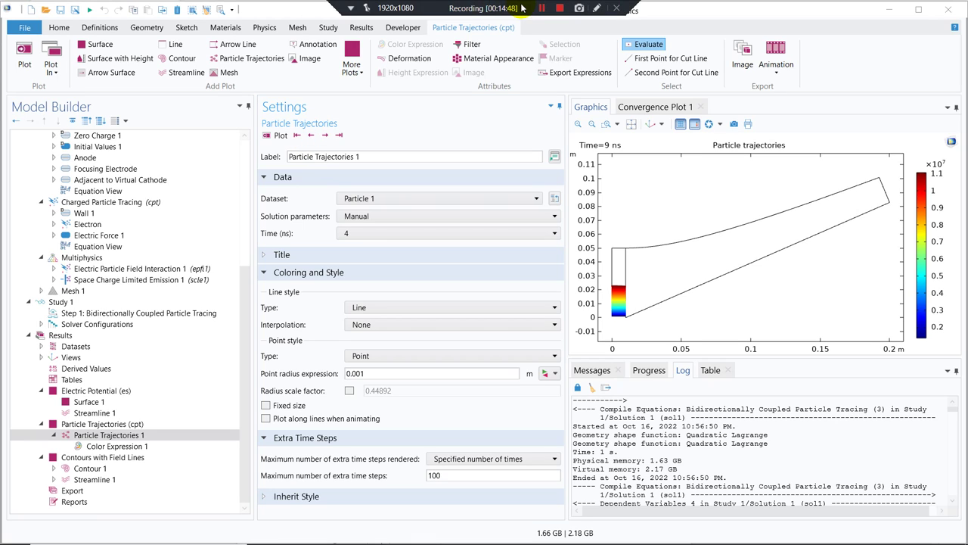